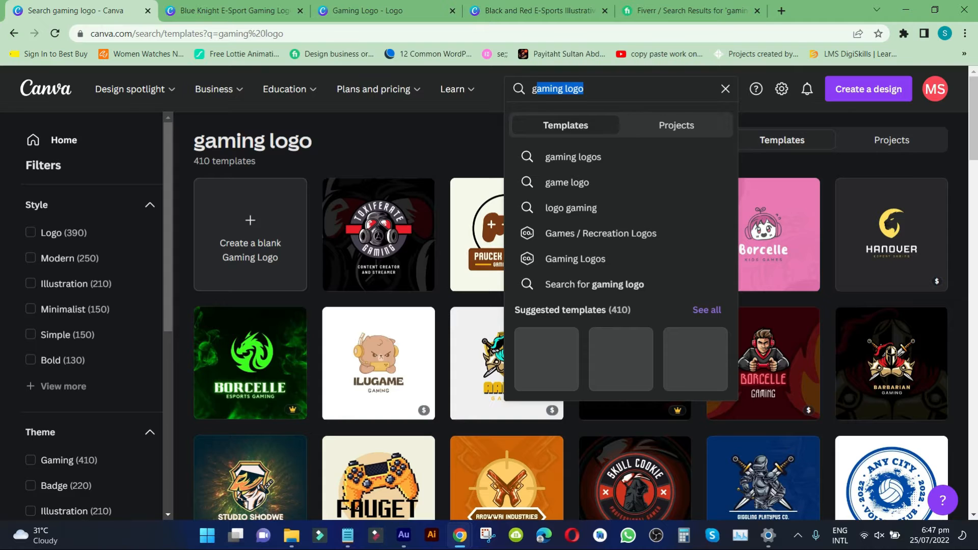
left_click(486, 126)
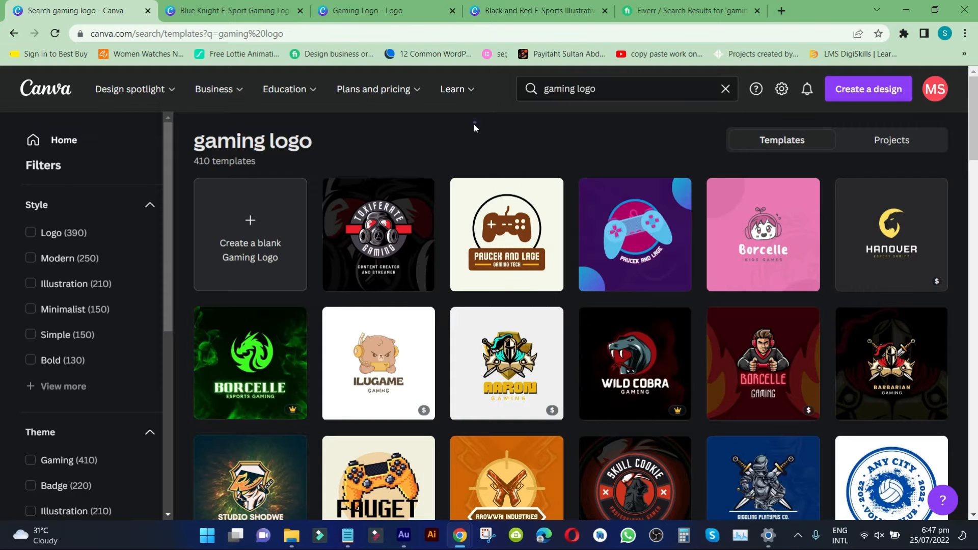
left_click_drag(194, 161, 246, 161)
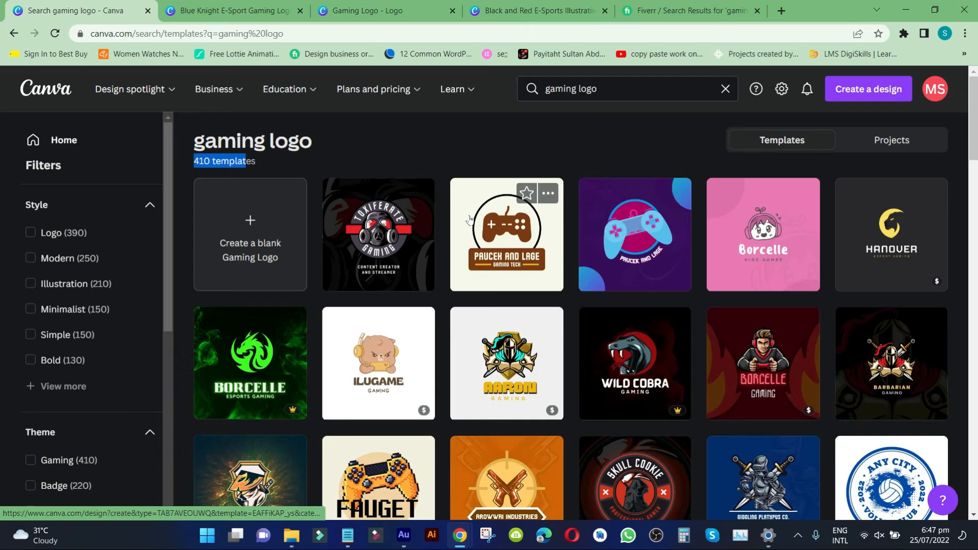
left_click(108, 96)
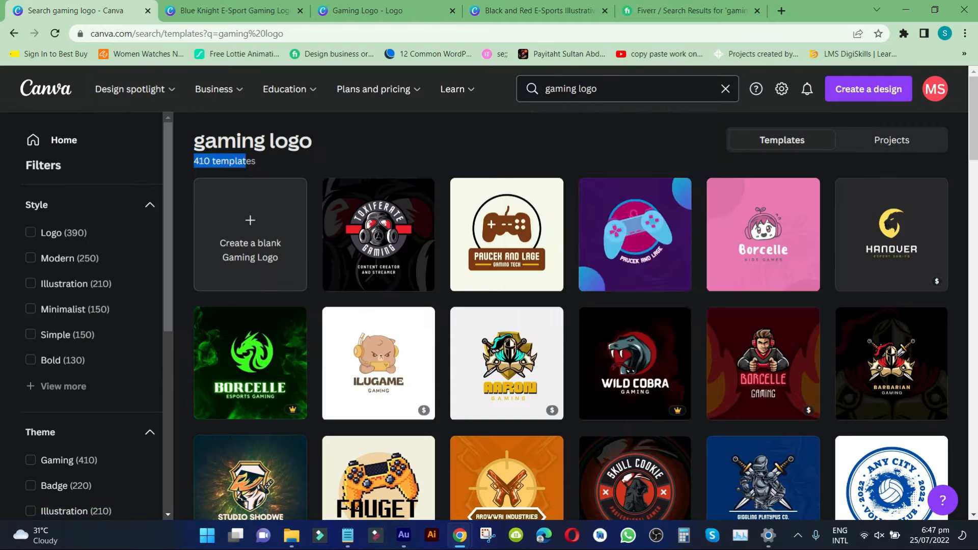
- Open the suggested Gaming Logos category in a new browser tab and browse the gaming logo templates in the current results
left_click(628, 91)
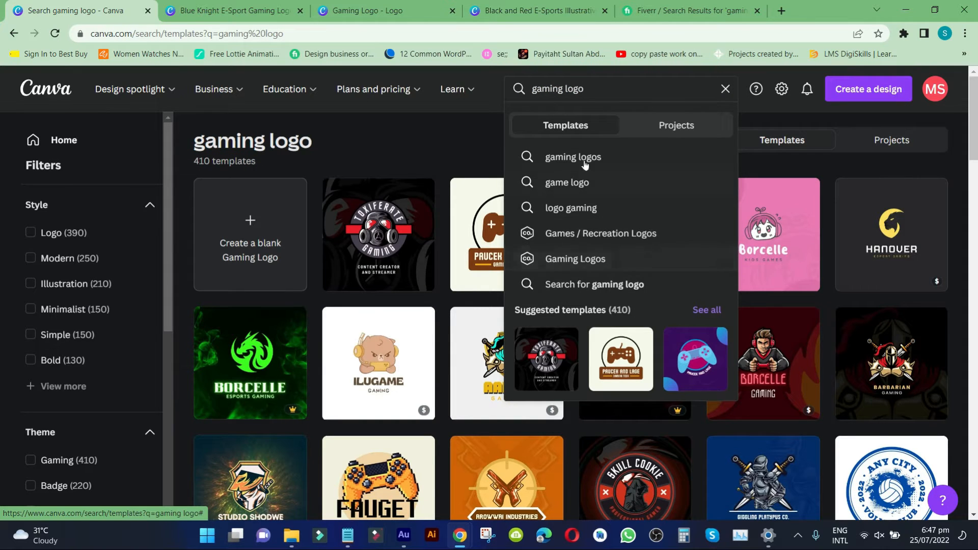
right_click(574, 266)
left_click(596, 275)
left_click(430, 131)
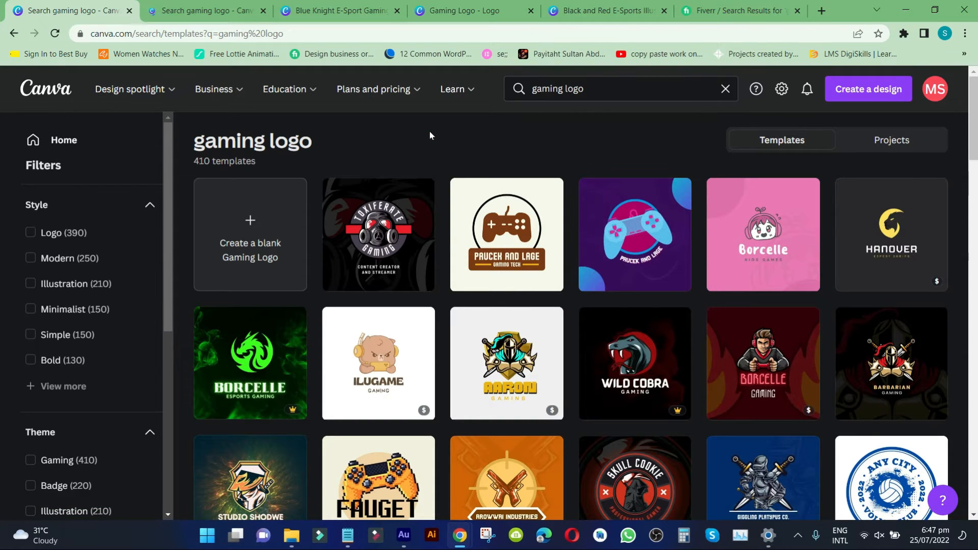
scroll(570, 331, "down", 6)
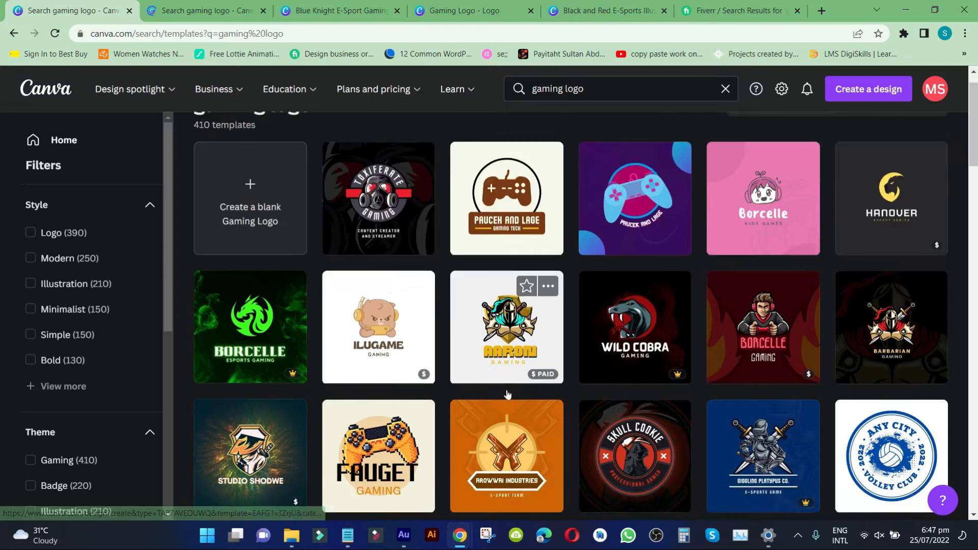
scroll(543, 354, "down", 4)
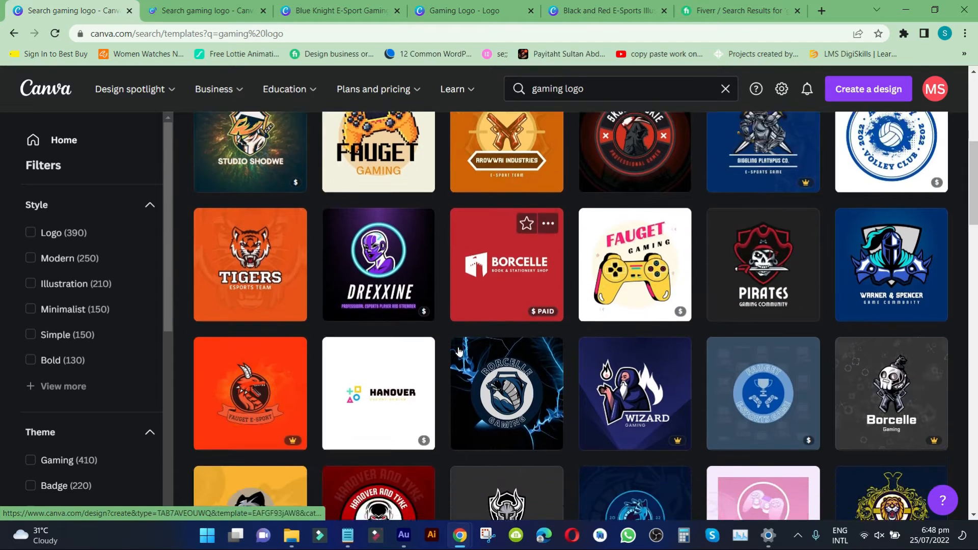
scroll(411, 332, "down", 6)
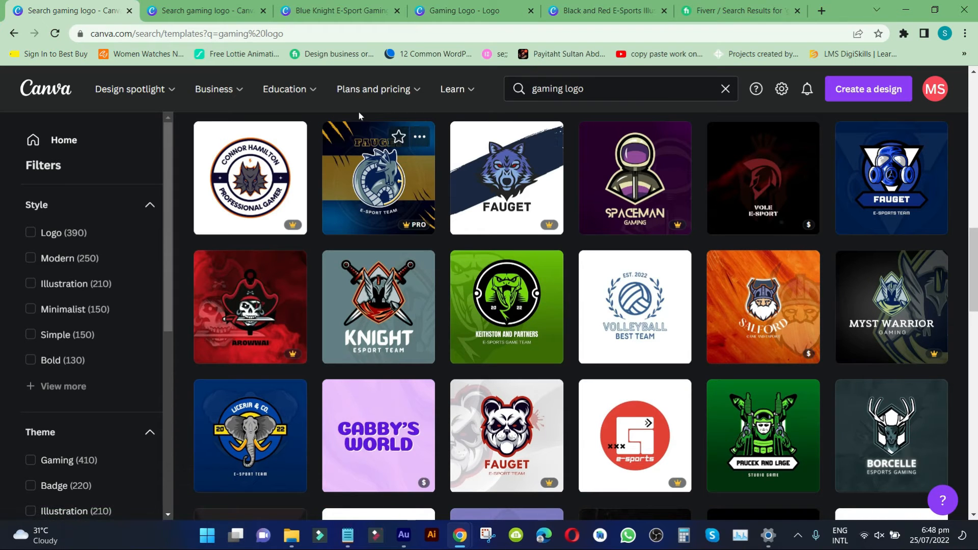
- In the open Blue Knight E-Sport Gaming Logo design, recolour the white parts of the knight graphic red
left_click(339, 10)
left_click_drag(826, 277, 472, 374)
left_click(419, 331)
left_click(634, 304)
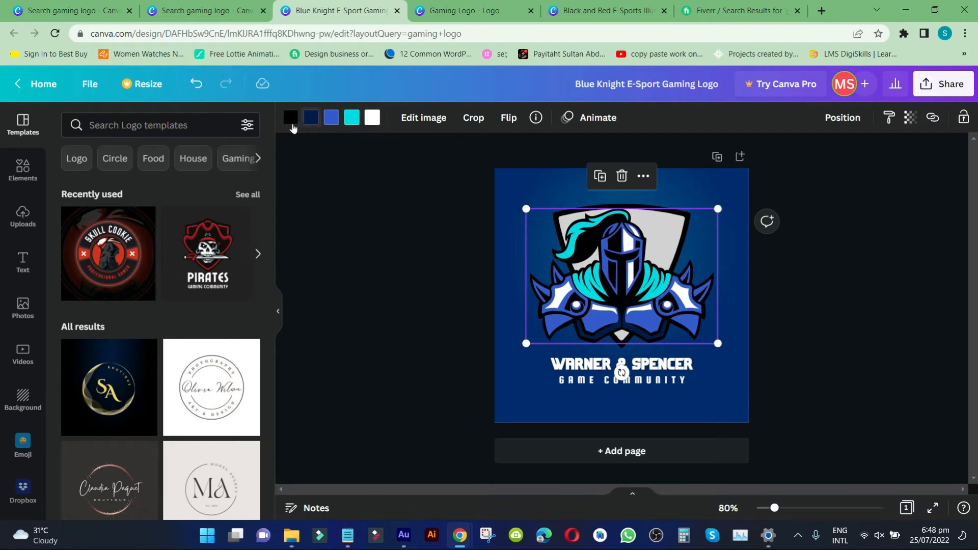
left_click(372, 118)
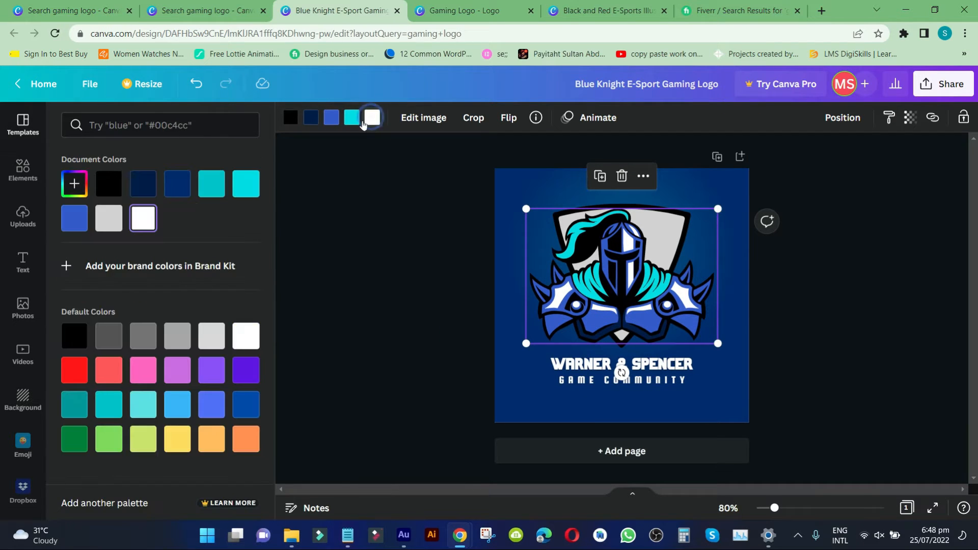
left_click(76, 380)
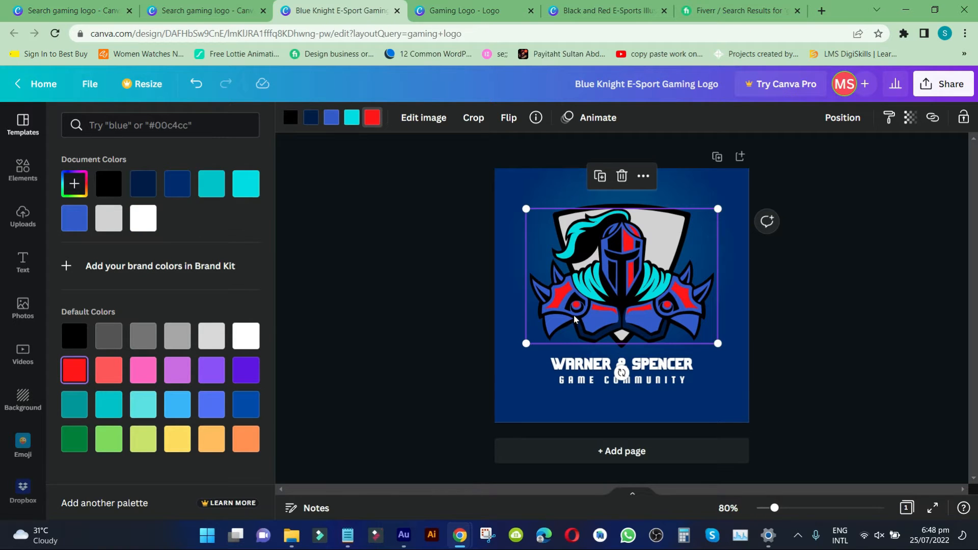
- Try light green for the black parts of the knight graphic and restore them to black
left_click(294, 121)
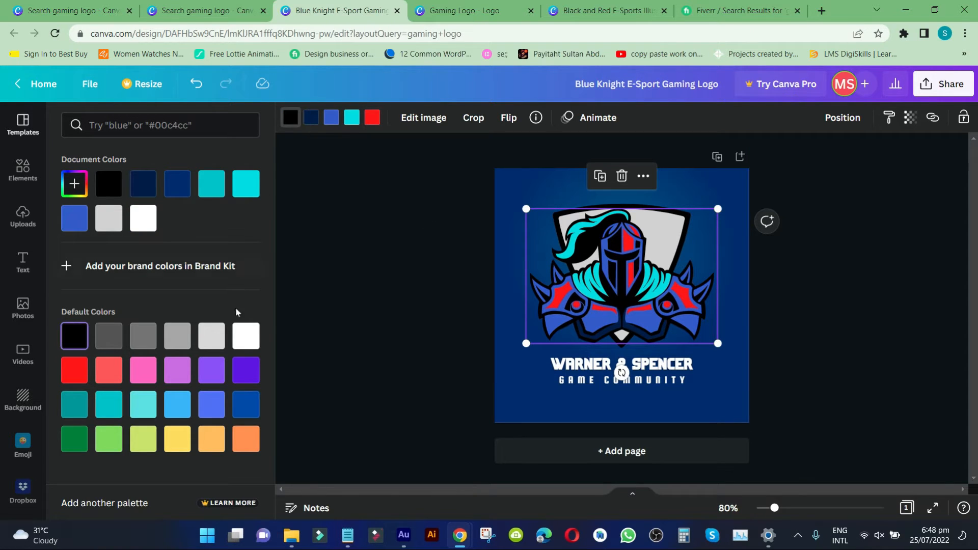
left_click(110, 442)
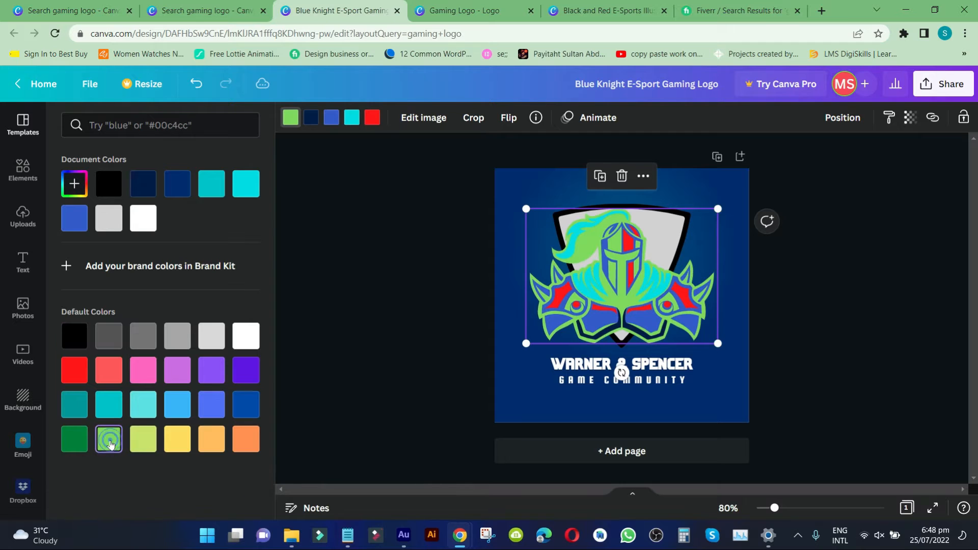
left_click(75, 336)
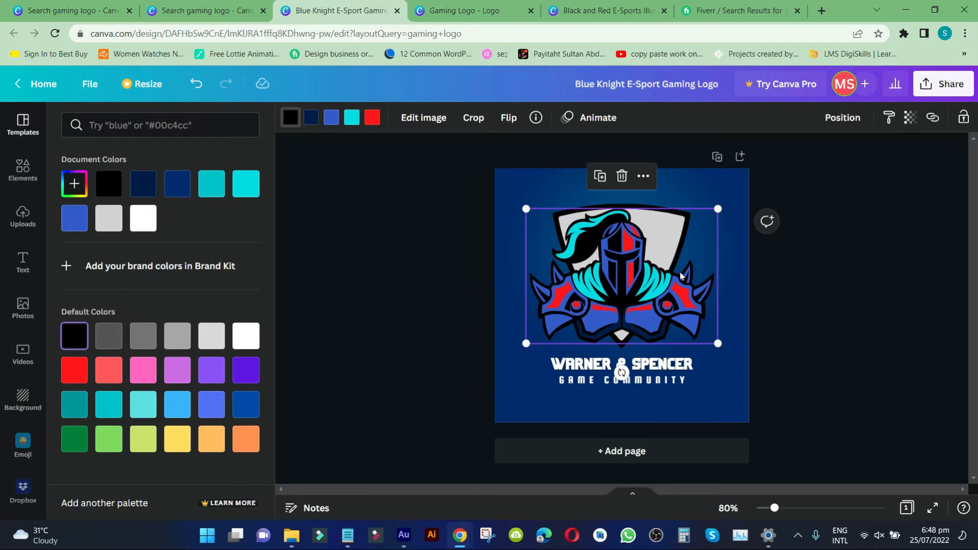
left_click(841, 366)
- Replace the WARNER & SPENCER title text below the knight with OO
double_click(657, 365)
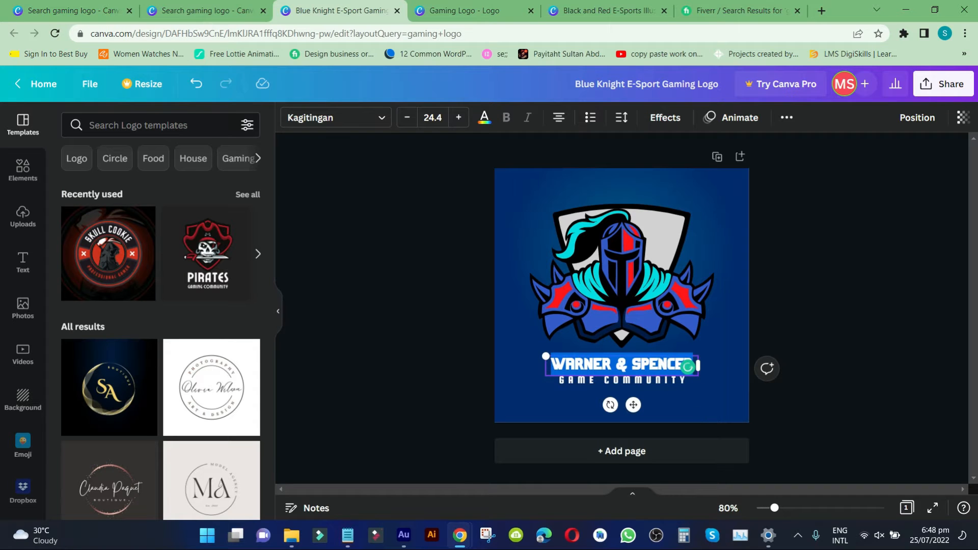
type("O")
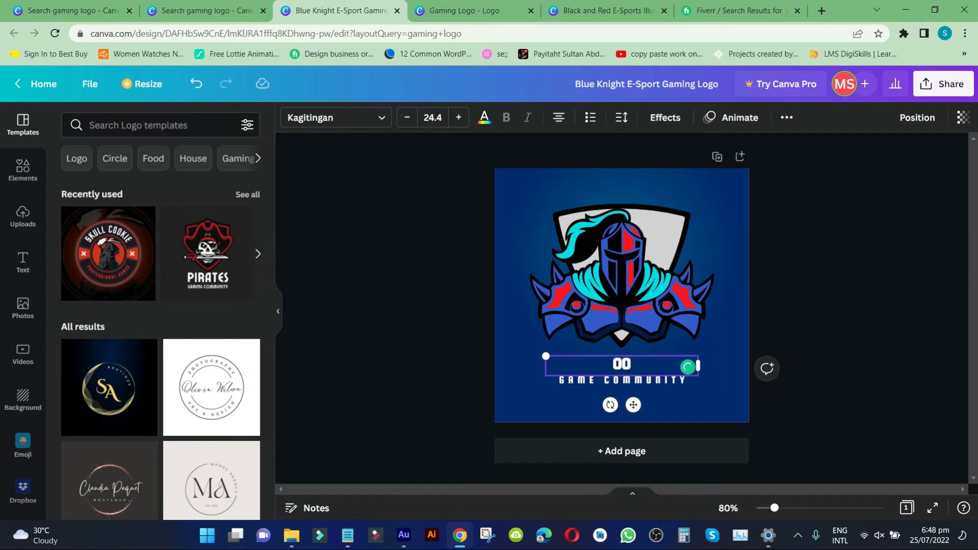
type("O")
left_click(626, 380)
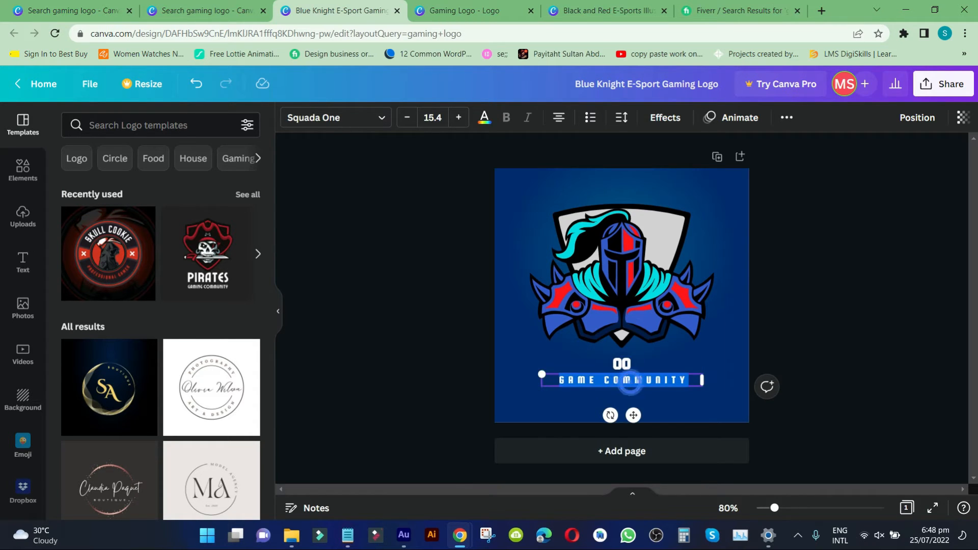
left_click(829, 279)
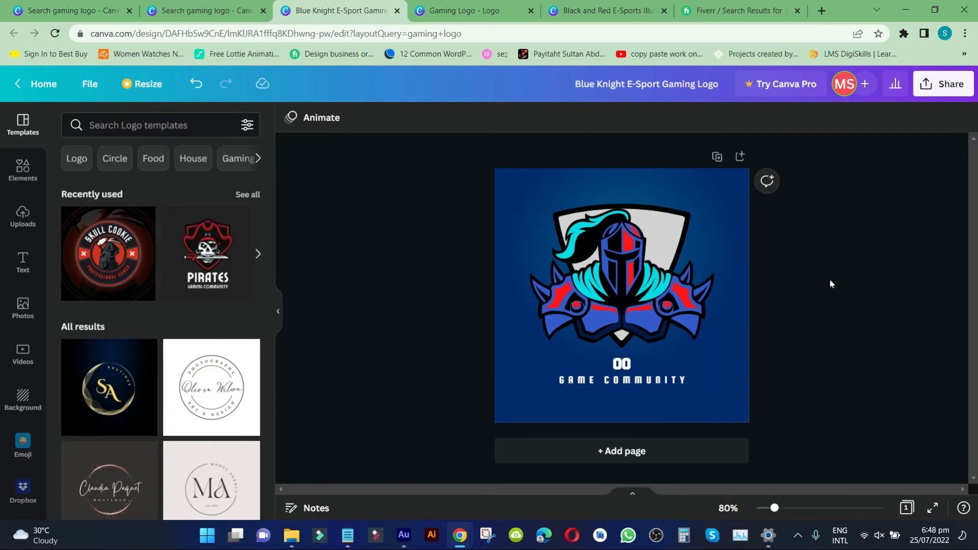
- Recolour the cyan glow graphic behind the knight black
left_click(538, 208)
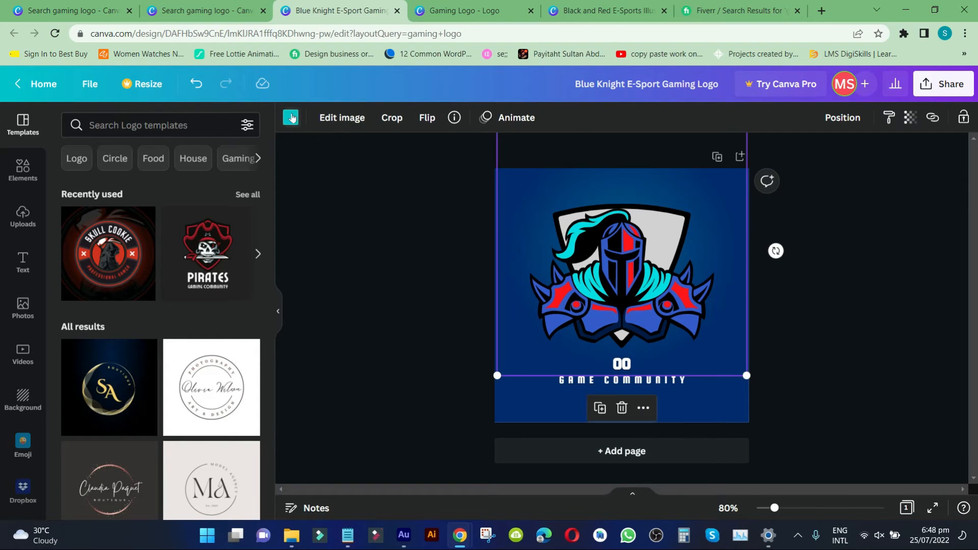
left_click(290, 117)
left_click(113, 344)
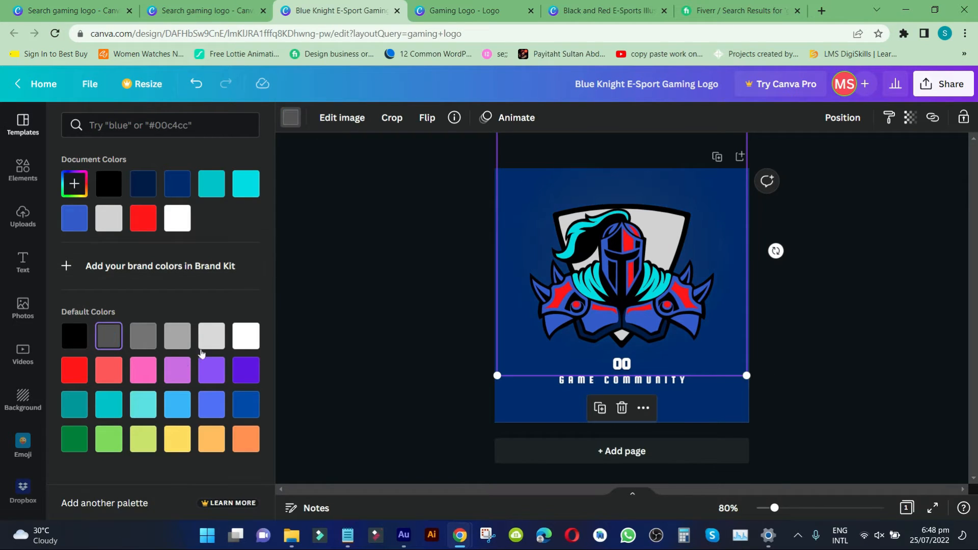
left_click(82, 342)
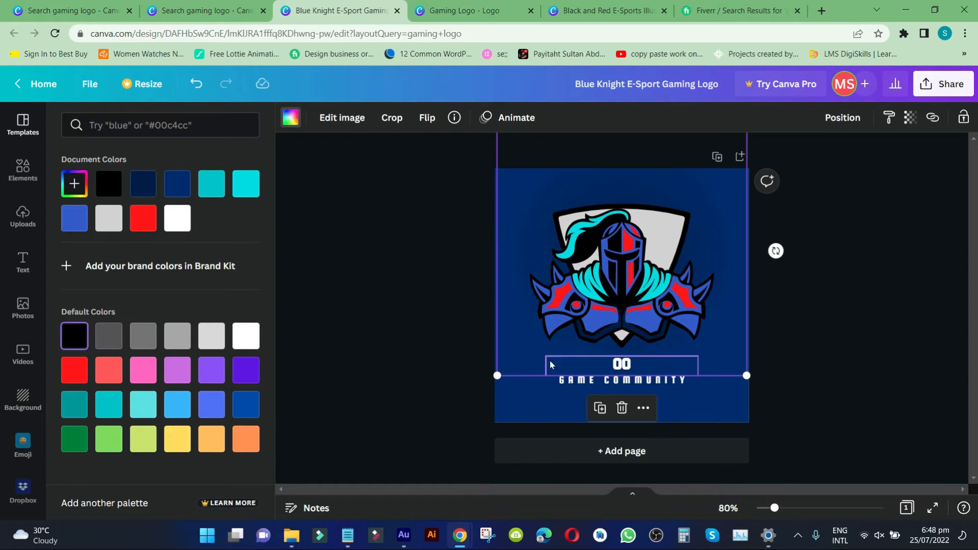
- Change the logo's page background colour to light green
left_click(544, 403)
left_click(541, 401)
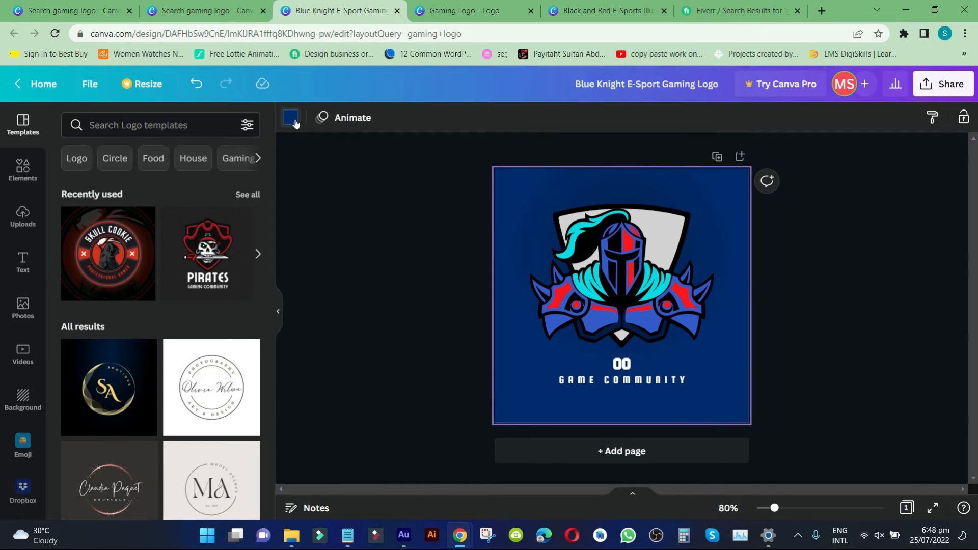
left_click(291, 118)
left_click(108, 438)
left_click(856, 349)
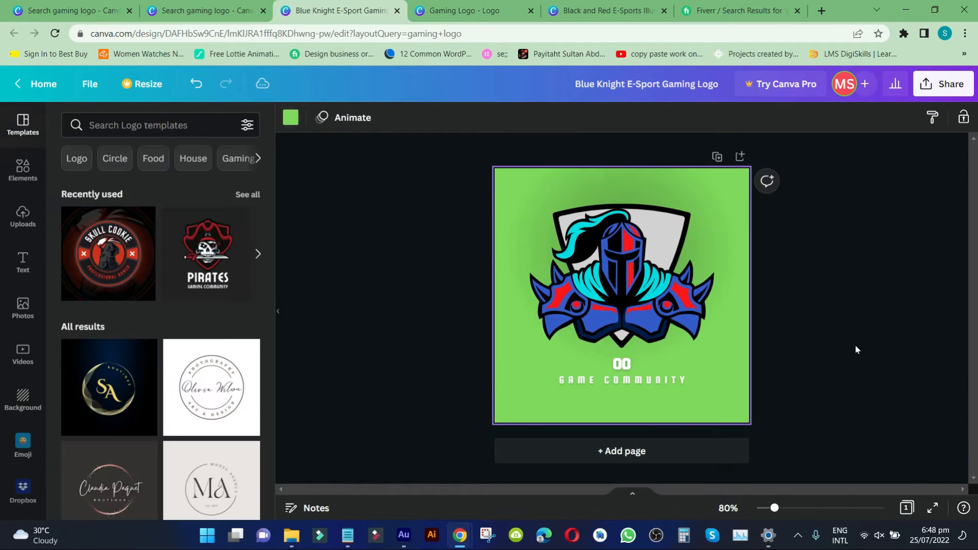
left_click(442, 336)
- Look through the templates, text, uploads, elements, photos, videos, backgrounds and emoji available for the design
scroll(137, 306, "down", 5)
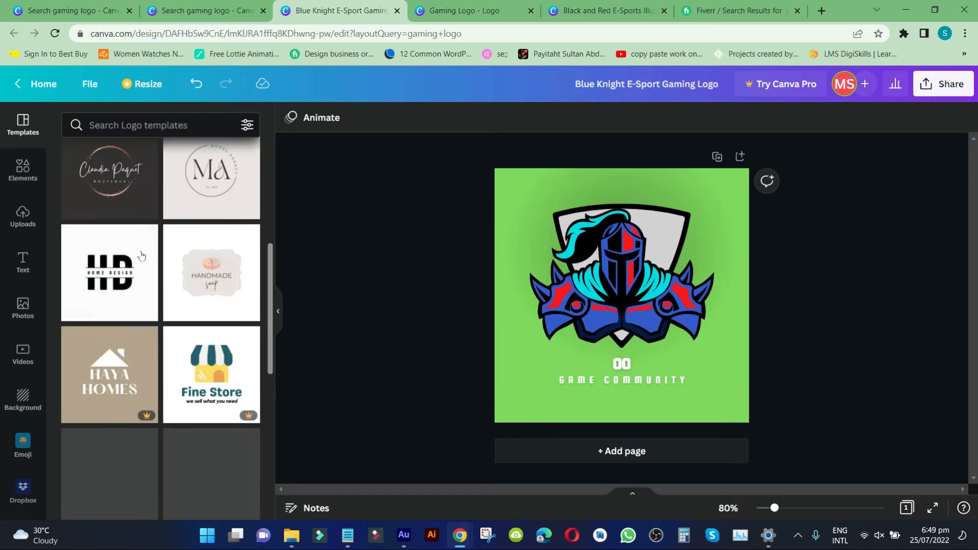
left_click(22, 266)
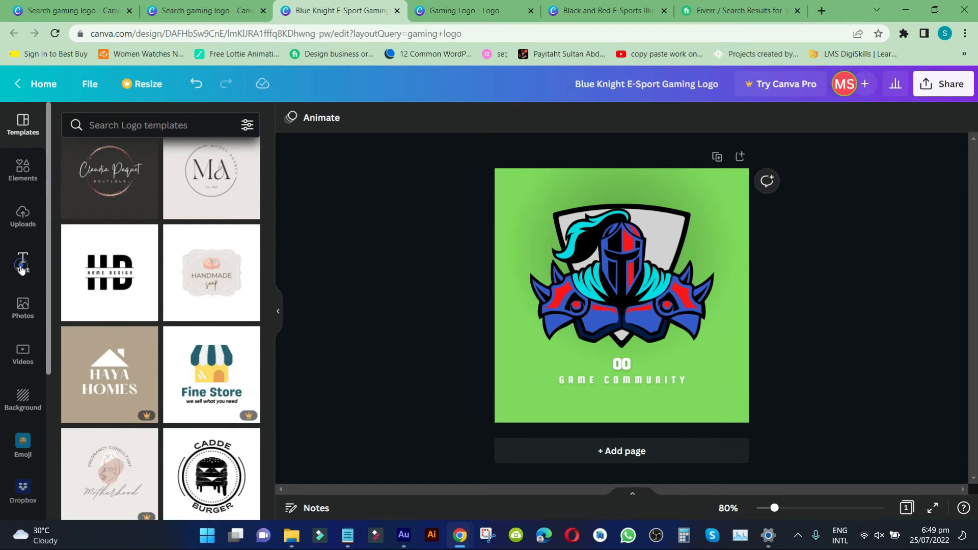
left_click(22, 219)
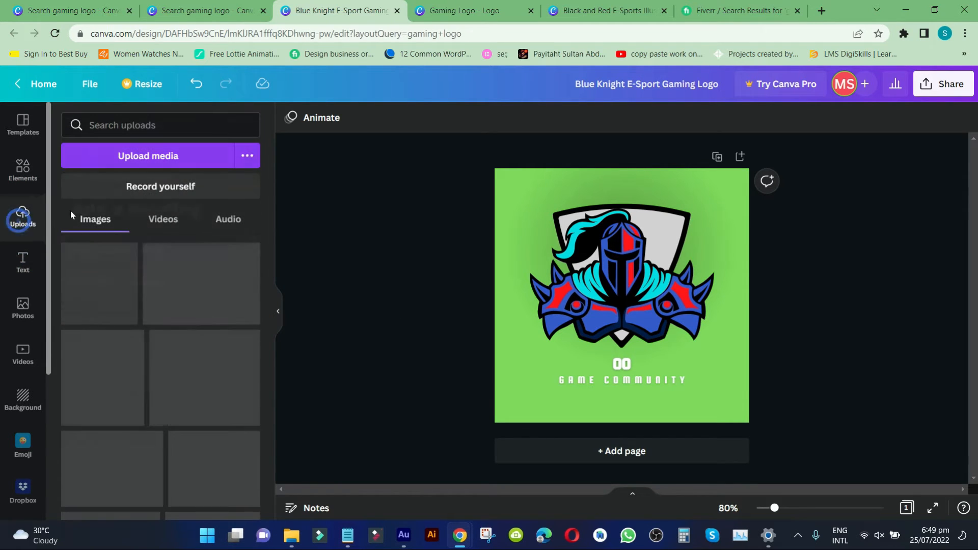
left_click(23, 173)
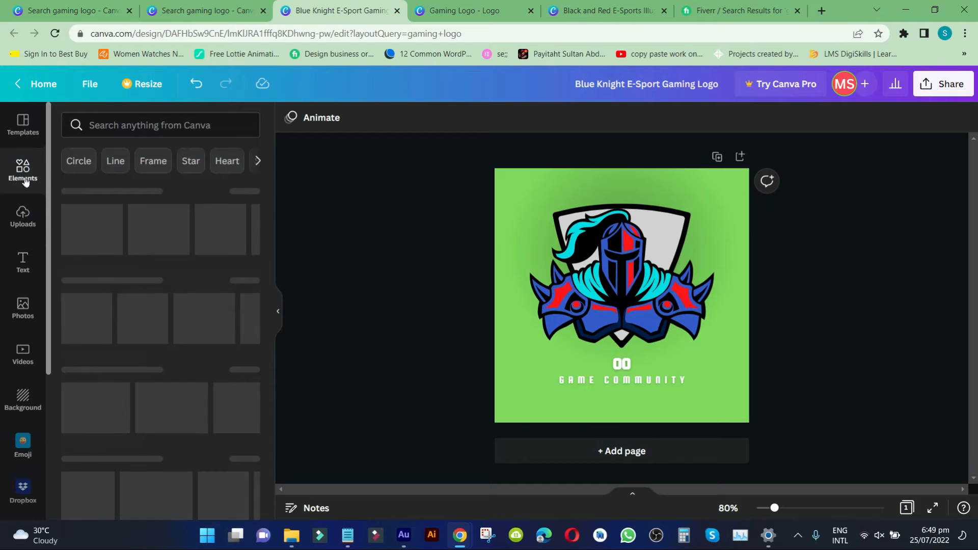
left_click(23, 308)
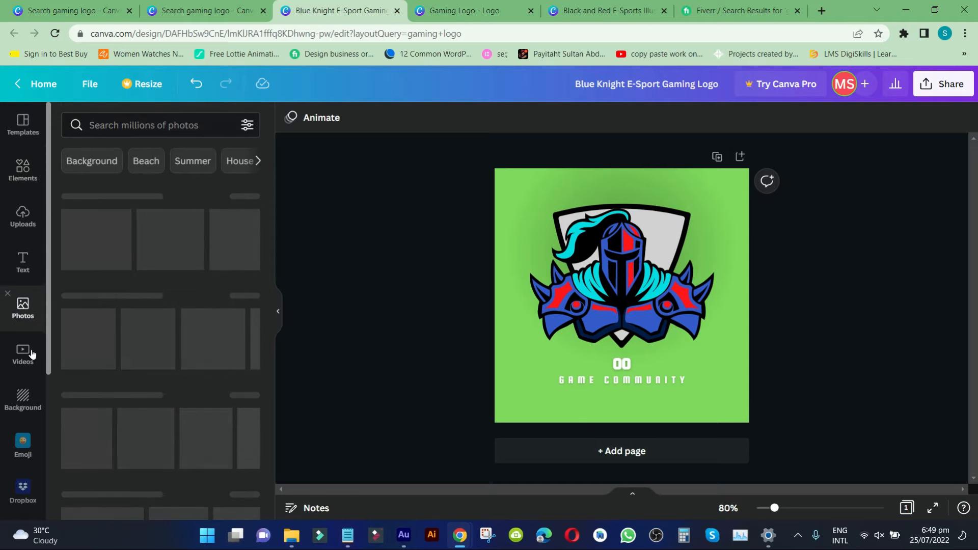
left_click(23, 354)
left_click(24, 401)
scroll(24, 395, "down", 1)
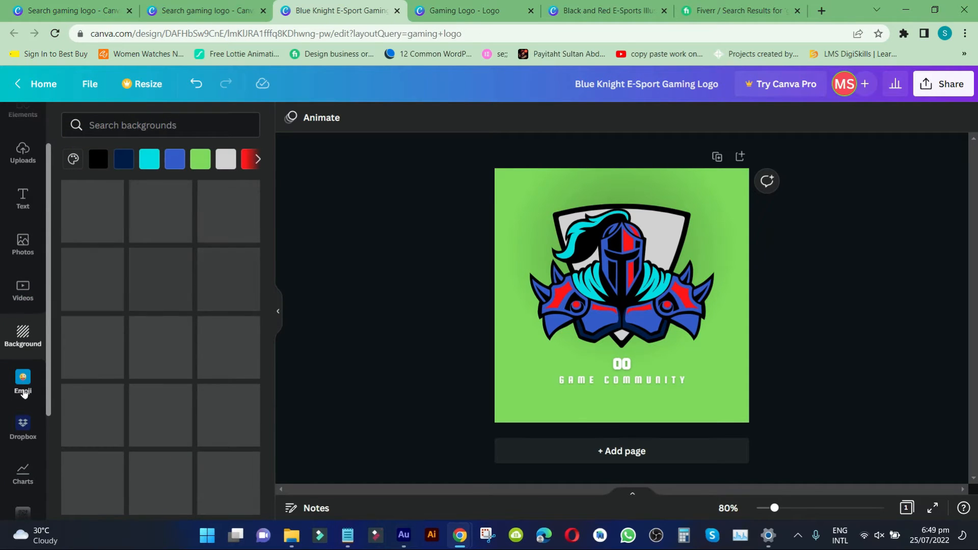
left_click(24, 380)
scroll(25, 389, "down", 2)
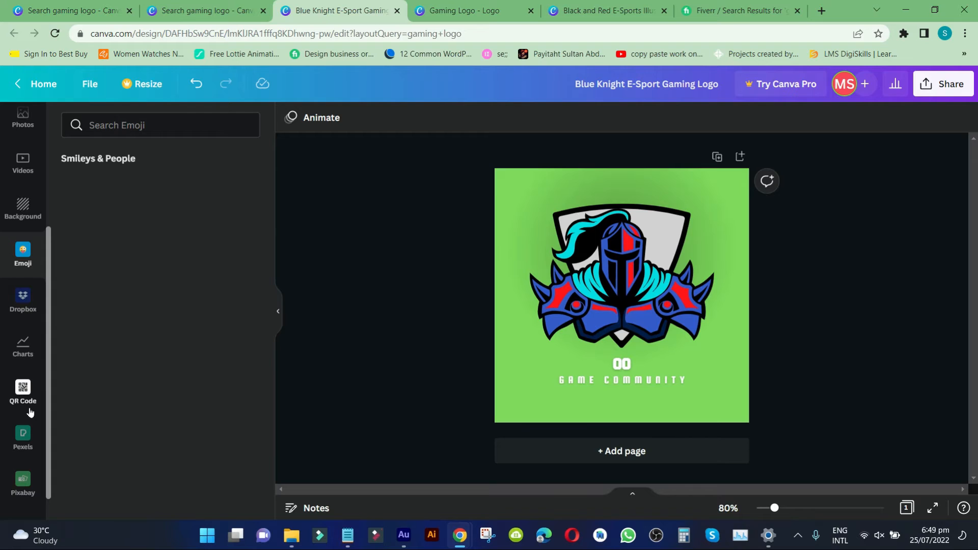
scroll(29, 415, "down", 1)
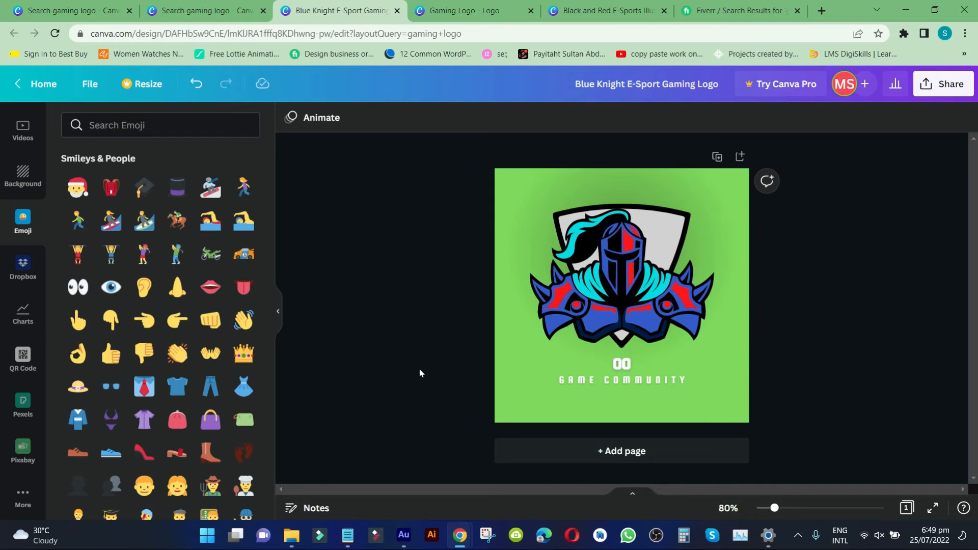
left_click(432, 376)
left_click(414, 377)
left_click(383, 384)
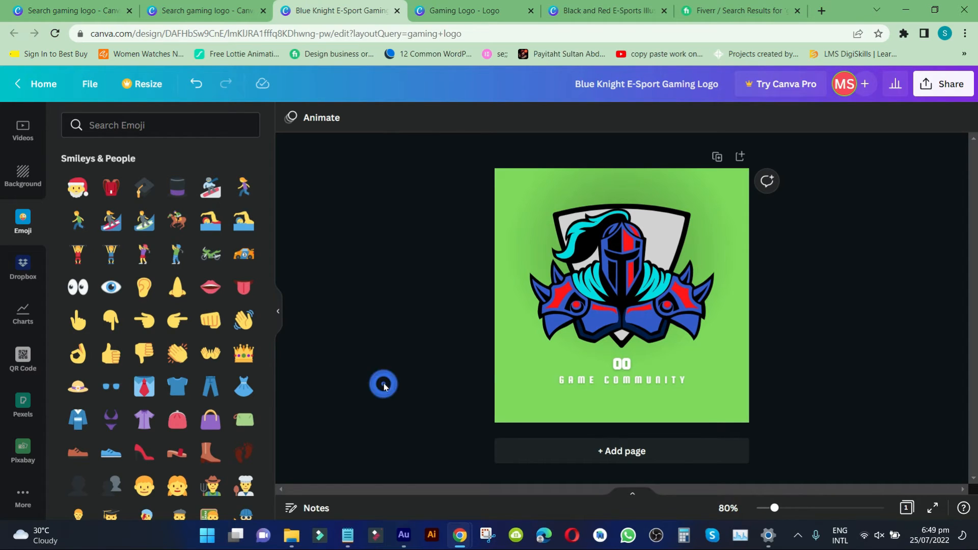
left_click_drag(819, 270, 368, 366)
left_click(371, 307)
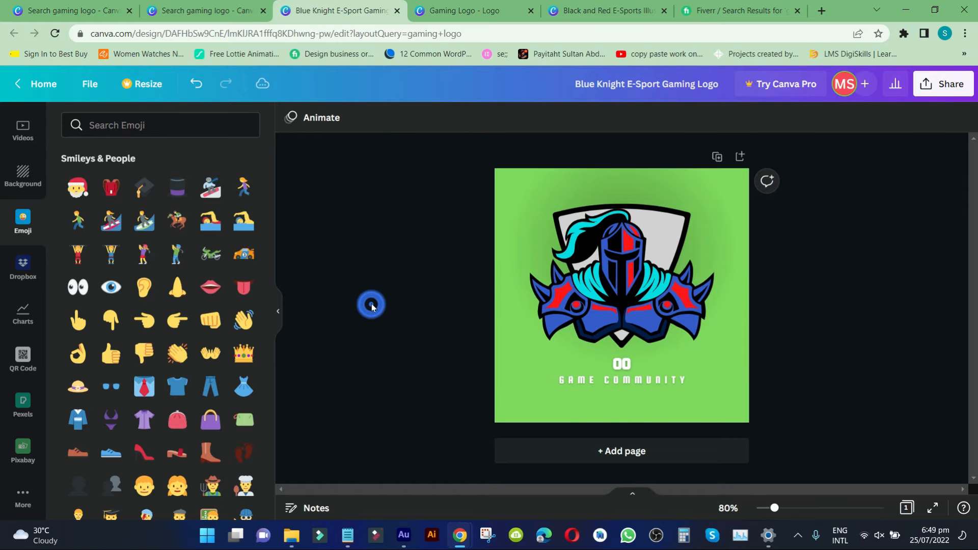
- Switch to the open Black and Red E-Sports Illustrative Gaming Gaming Logo design and examine its hooded reaper graphic's editable colours
left_click(606, 11)
left_click_drag(436, 229, 751, 337)
left_click(801, 316)
left_click(621, 299)
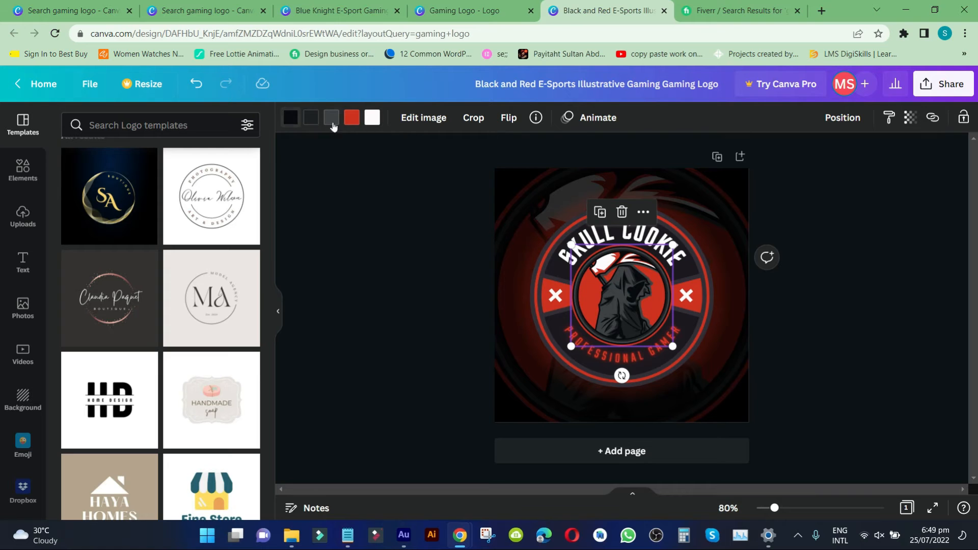
left_click(787, 355)
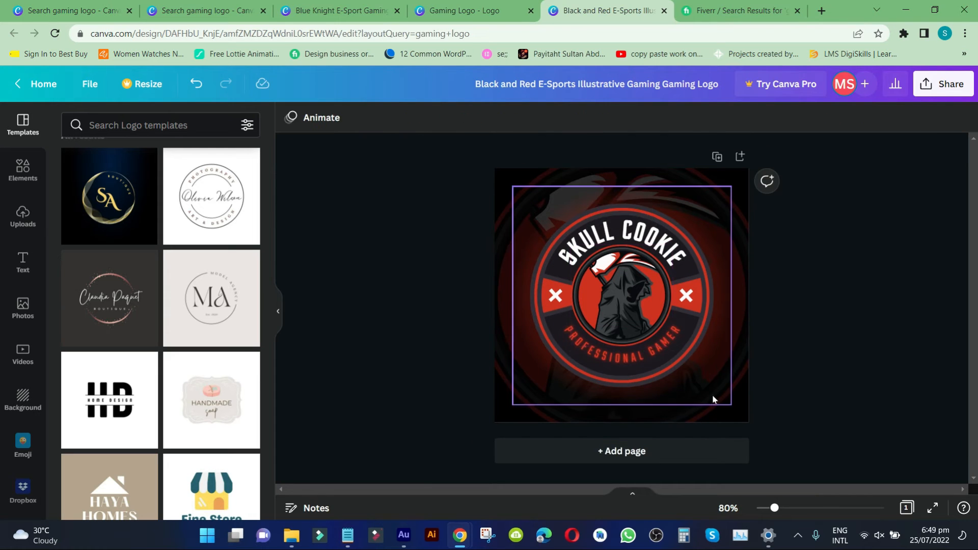
- Inspect the hooded reaper logo's separate parts: the round badge graphic, the SKULL COOKIE title and the curved text beneath it
double_click(713, 399)
left_click(837, 307)
left_click(710, 371)
double_click(708, 366)
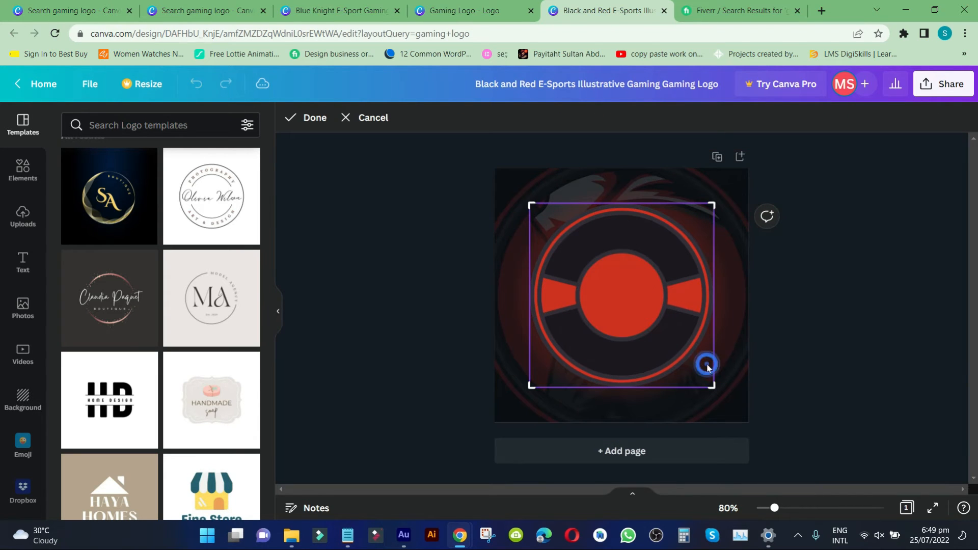
left_click(395, 273)
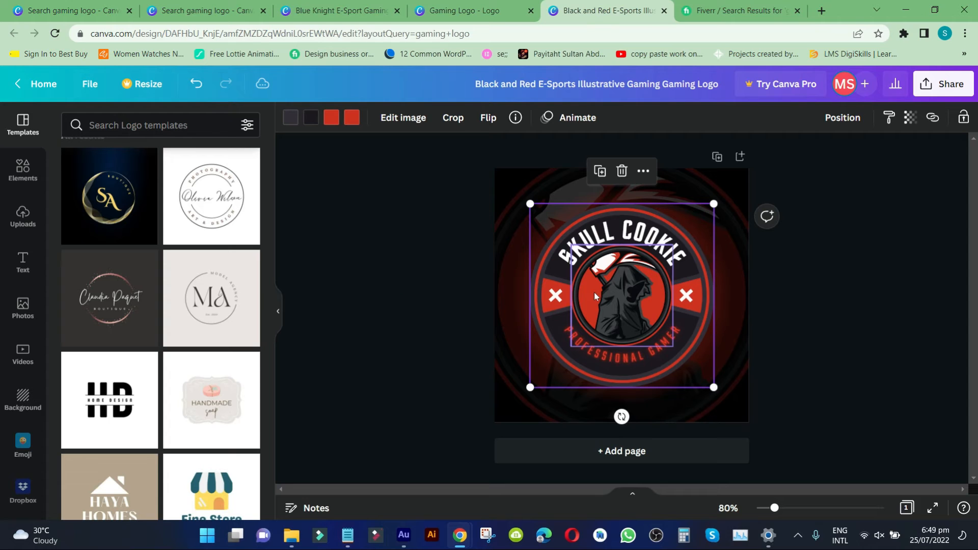
left_click(611, 264)
left_click(611, 265)
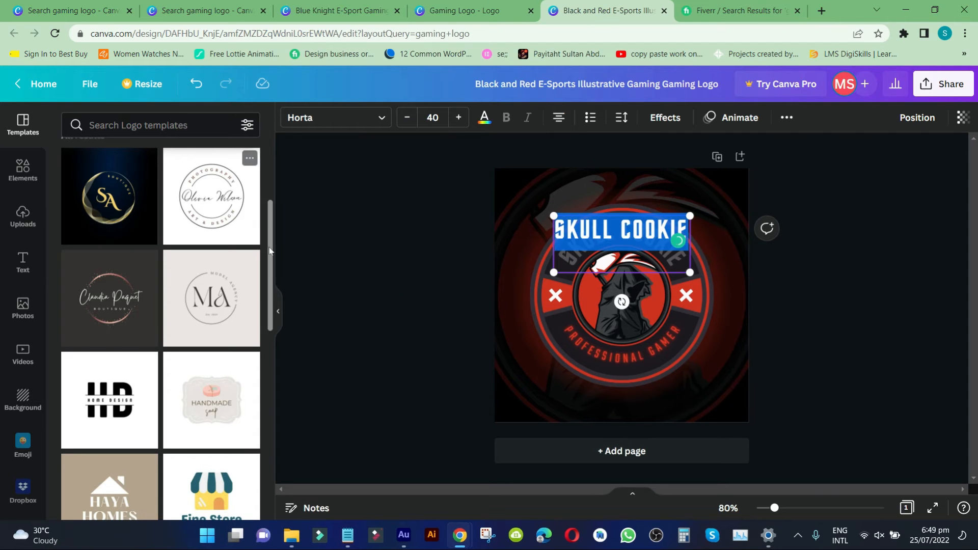
left_click(344, 268)
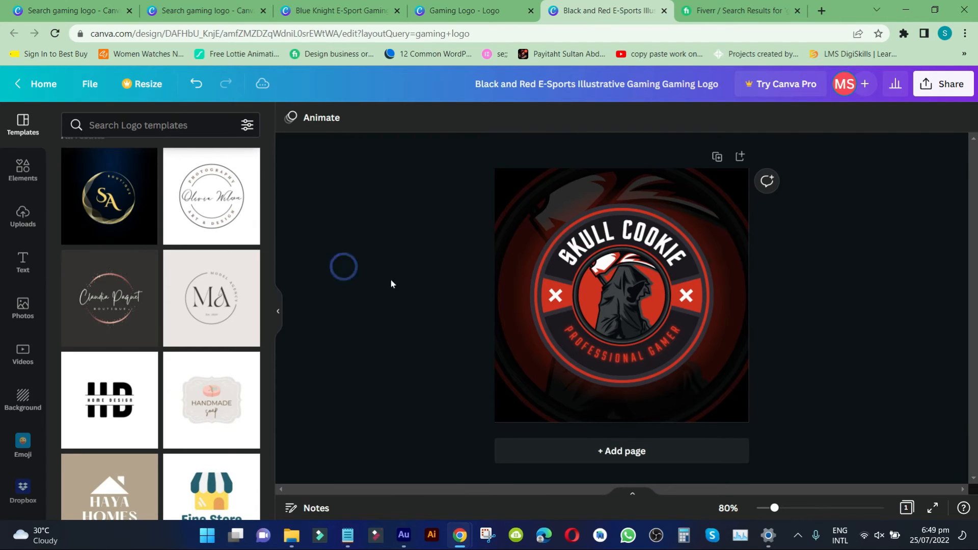
left_click(625, 348)
left_click(626, 349)
left_click(805, 279)
- Switch to the open Gaming Logo design and examine its pirate skull graphic and the lettering beneath it
key("ctrl+shift+Tab")
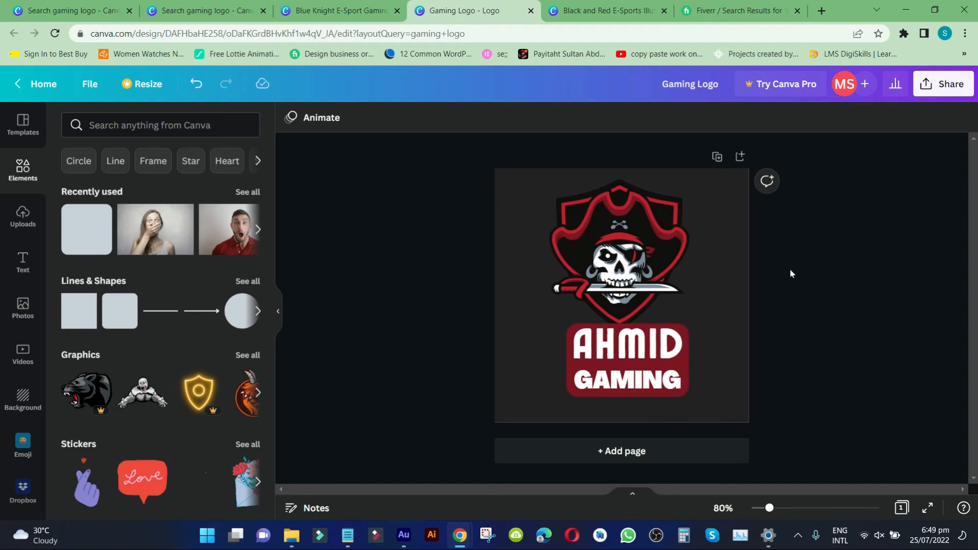
left_click_drag(496, 353, 441, 339)
left_click(439, 338)
left_click(723, 352)
left_click(684, 359)
left_click(728, 363)
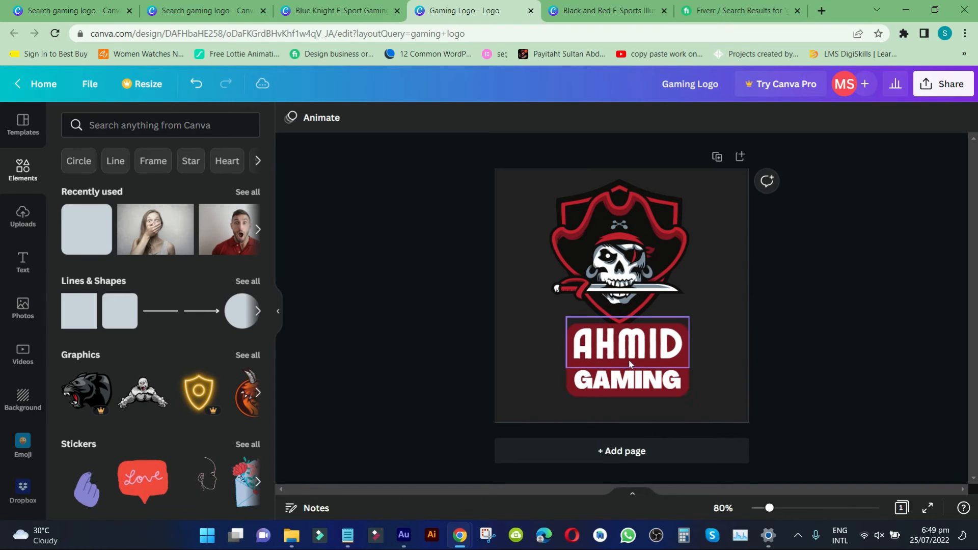
left_click(779, 369)
left_click_drag(718, 349, 594, 392)
left_click(807, 362)
left_click(667, 267)
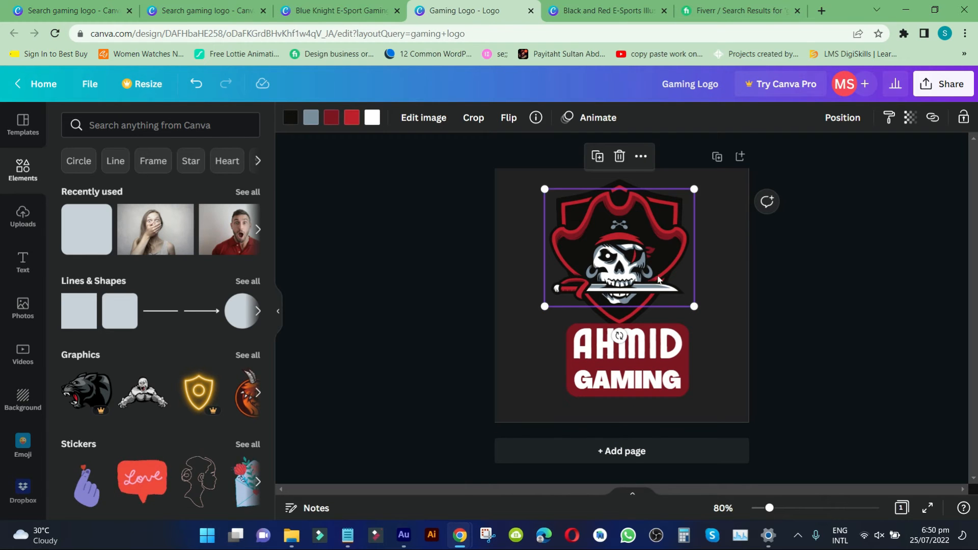
left_click(788, 288)
left_click(640, 256)
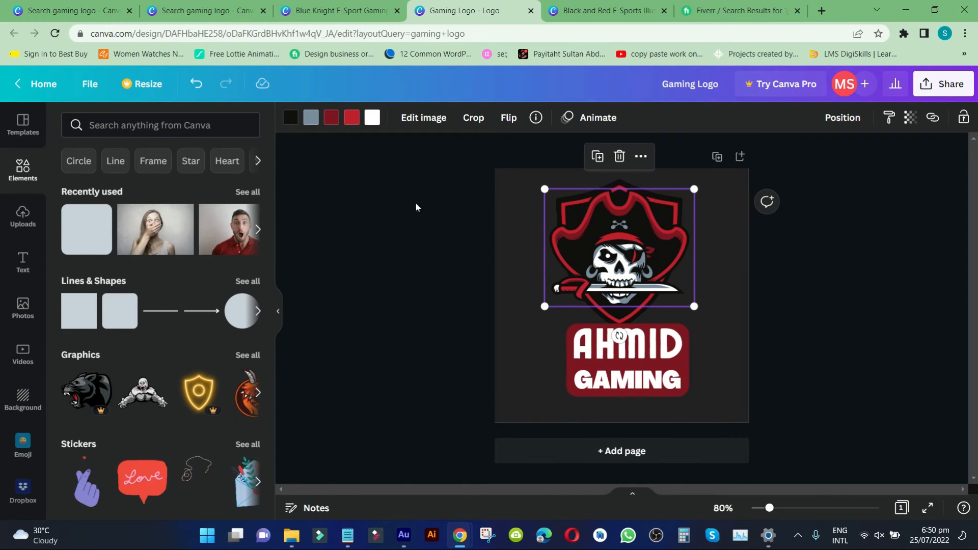
left_click_drag(758, 377, 610, 339)
left_click(757, 342)
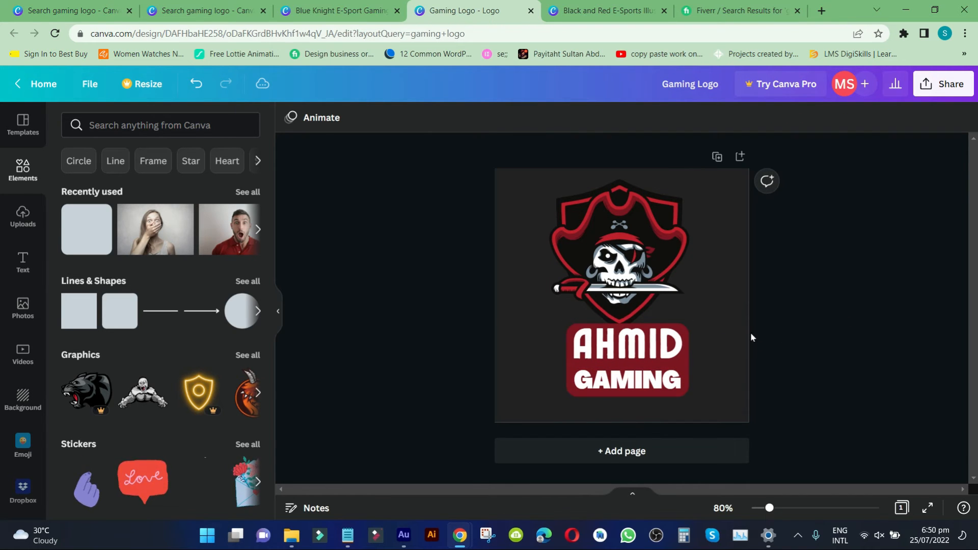
left_click_drag(865, 301, 277, 265)
left_click(446, 282)
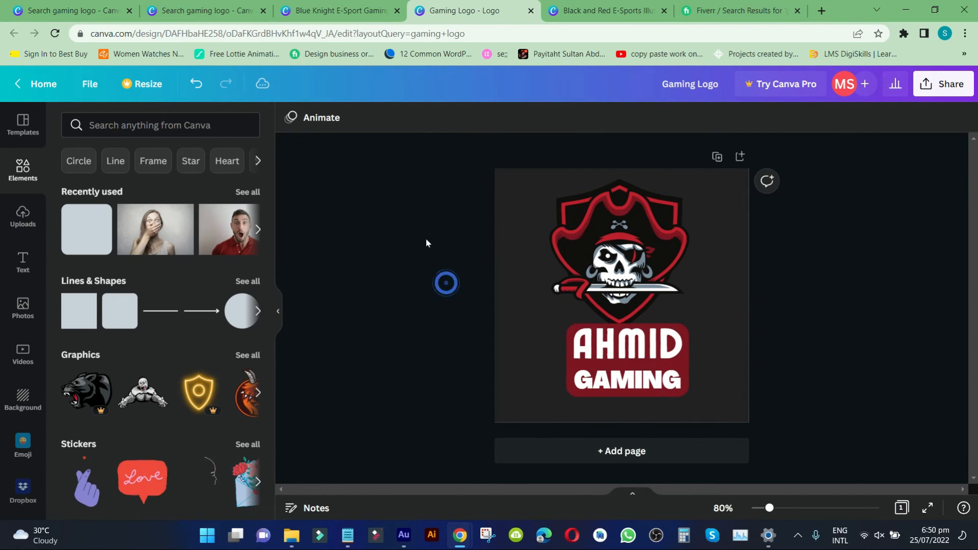
left_click_drag(425, 239, 765, 379)
left_click_drag(838, 358, 420, 261)
left_click(415, 262)
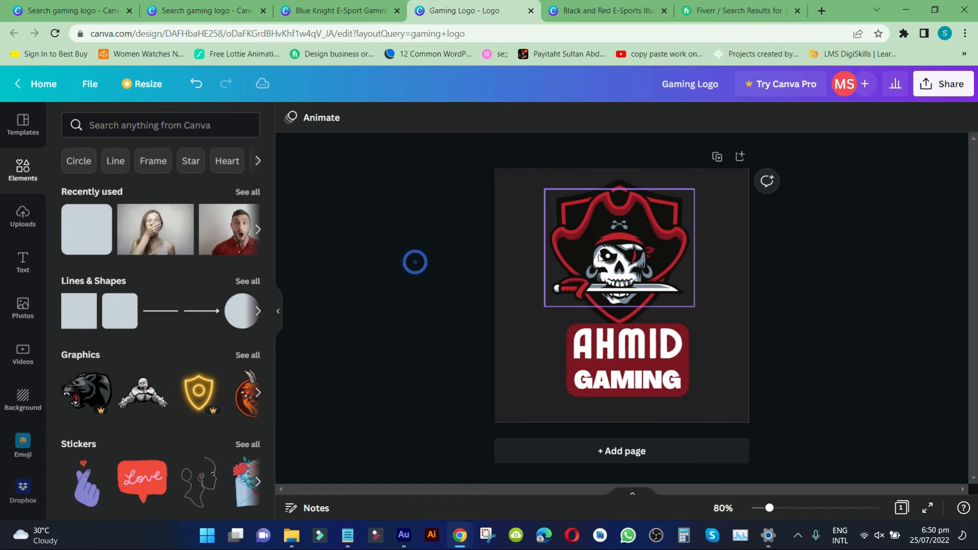
left_click_drag(898, 372, 573, 254)
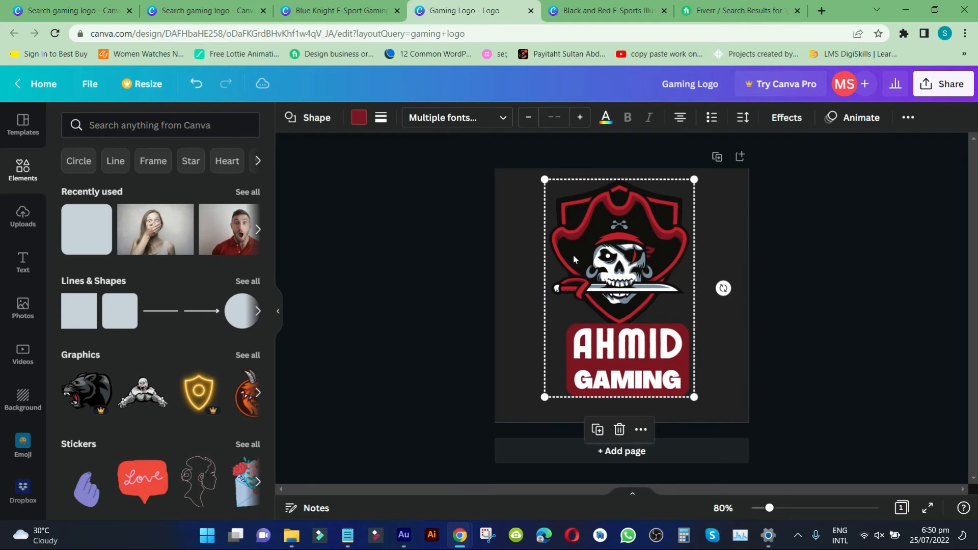
left_click(438, 258)
left_click_drag(437, 258, 550, 256)
left_click(410, 274)
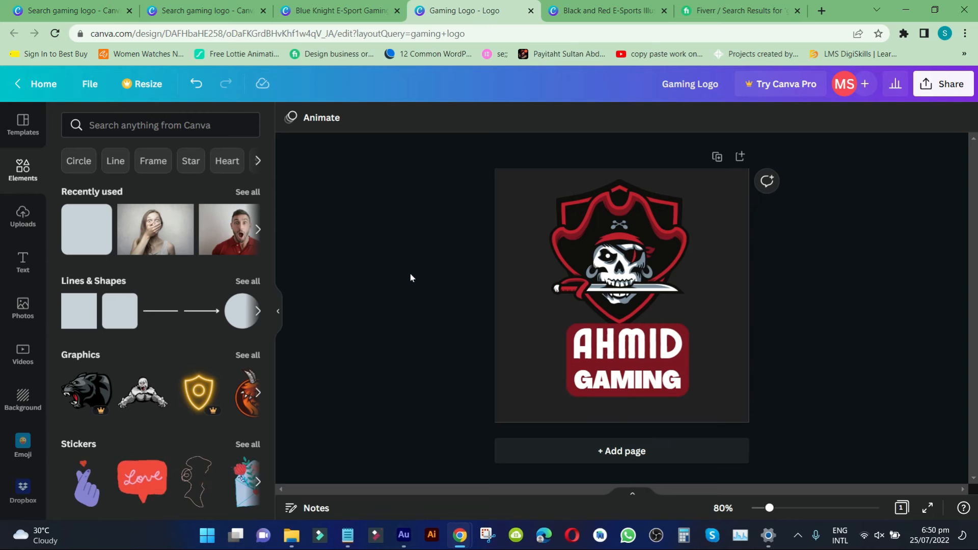
left_click_drag(427, 247, 443, 337)
left_click(438, 332)
left_click_drag(412, 266, 837, 408)
left_click(837, 408)
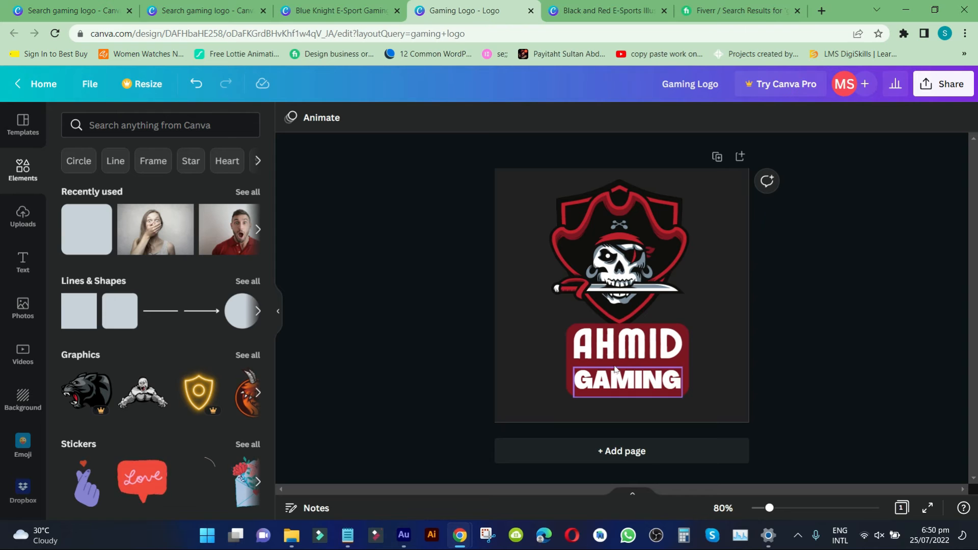
- Try out a turquoise rounded square beside the pirate logo's lettering, and remove it from the page
left_click(569, 374)
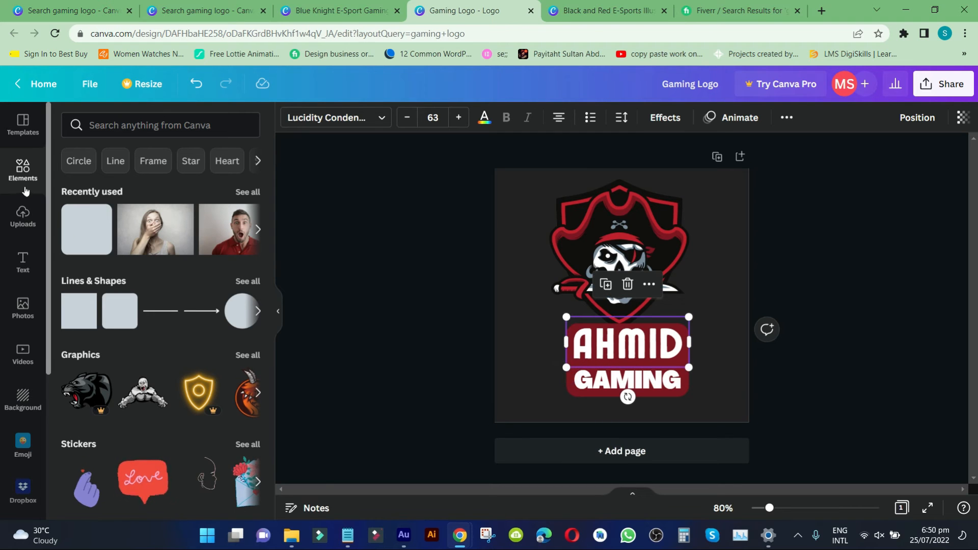
left_click_drag(120, 310, 507, 326)
left_click(356, 118)
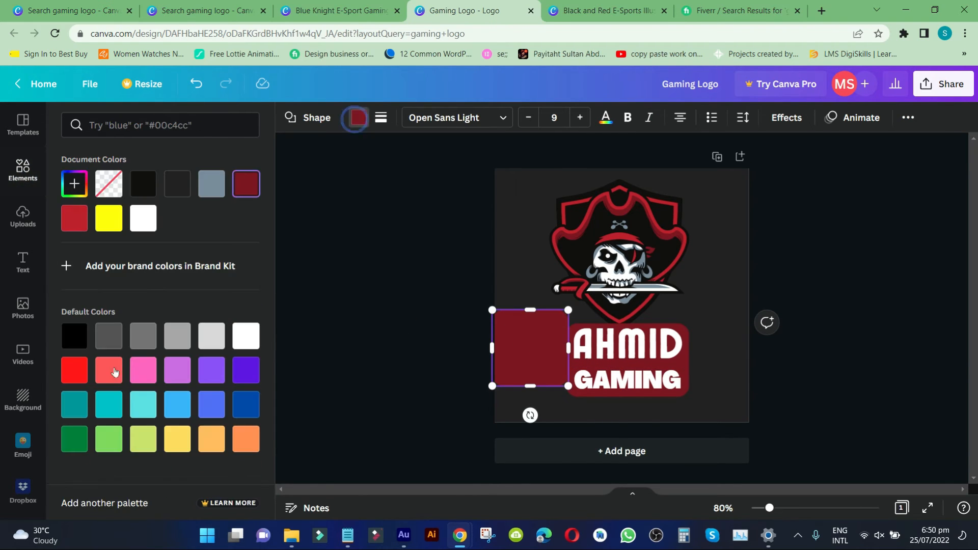
left_click(76, 371)
left_click(108, 404)
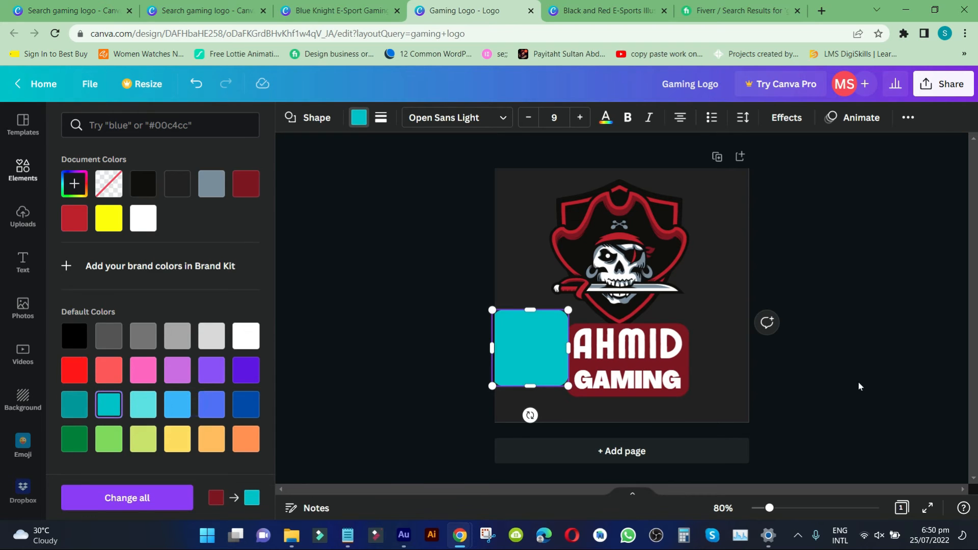
left_click(558, 356)
left_click_drag(558, 356, 866, 361)
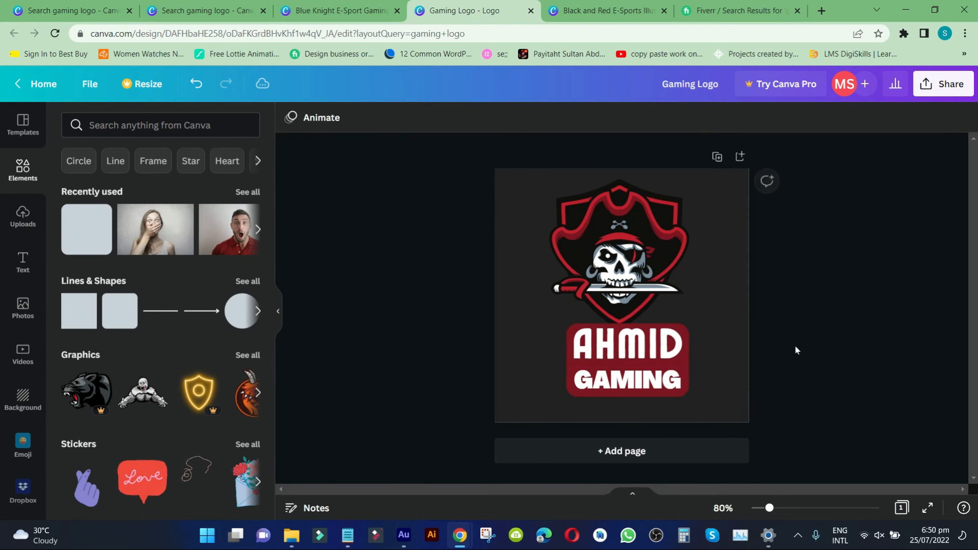
left_click(668, 224)
left_click(889, 271)
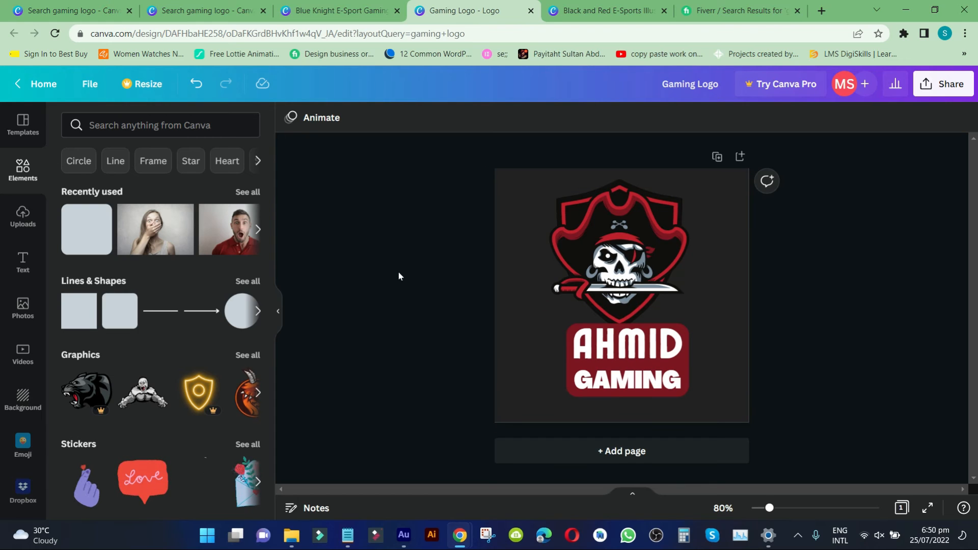
left_click_drag(797, 239, 472, 391)
left_click(461, 384)
left_click(448, 342)
left_click_drag(421, 227, 738, 371)
left_click(783, 338)
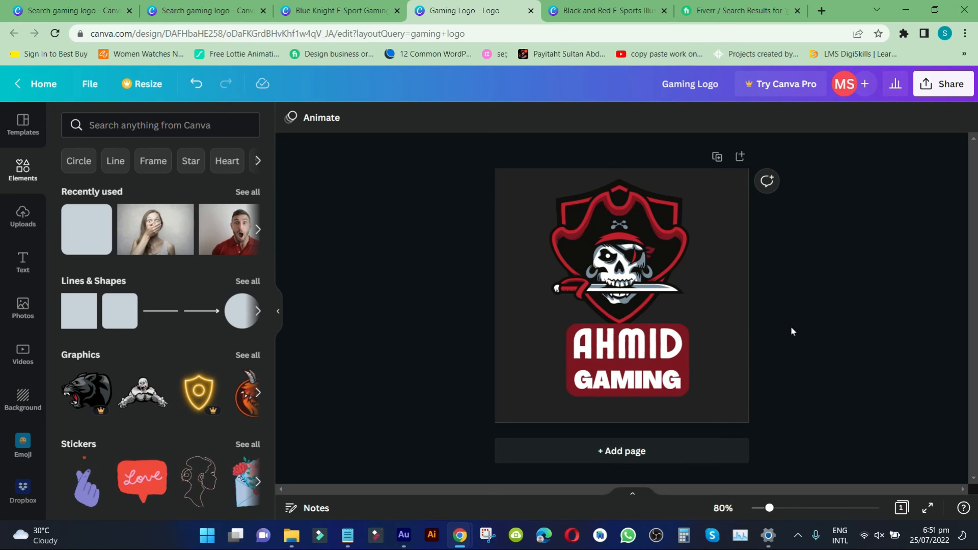
left_click_drag(866, 181, 463, 362)
left_click(407, 339)
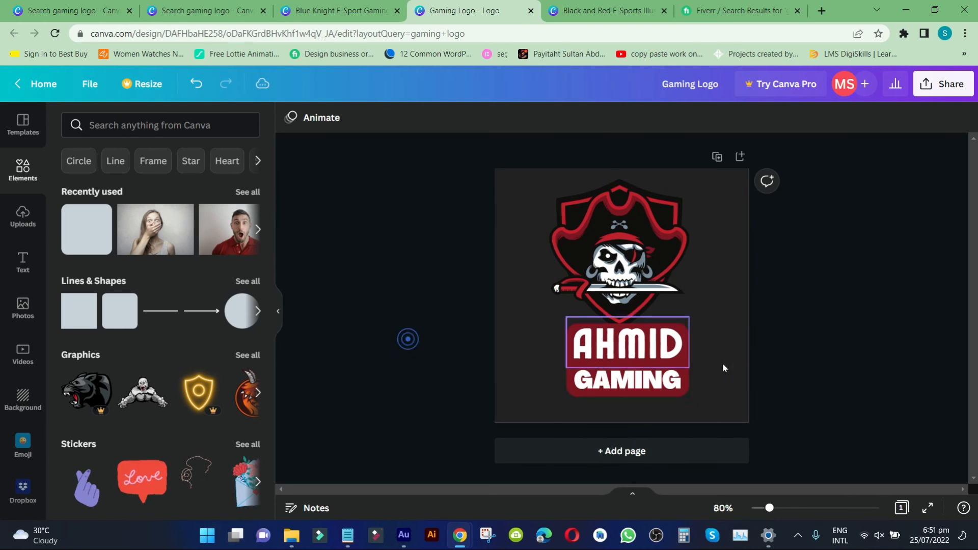
- Examine the pirate skull artwork and the GAMING lettering up close for sharpness
left_click_drag(770, 508, 849, 515)
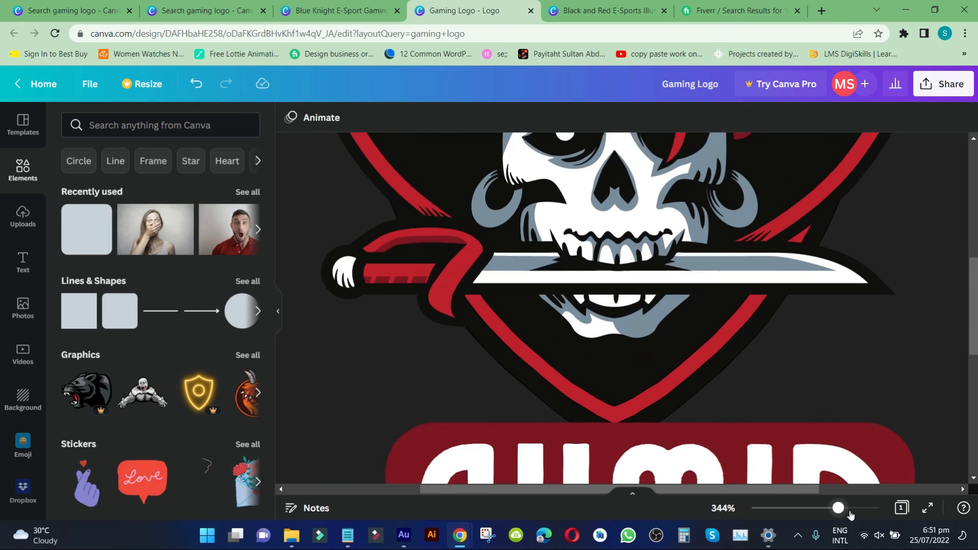
scroll(639, 277, "up", 6)
scroll(639, 282, "down", 13)
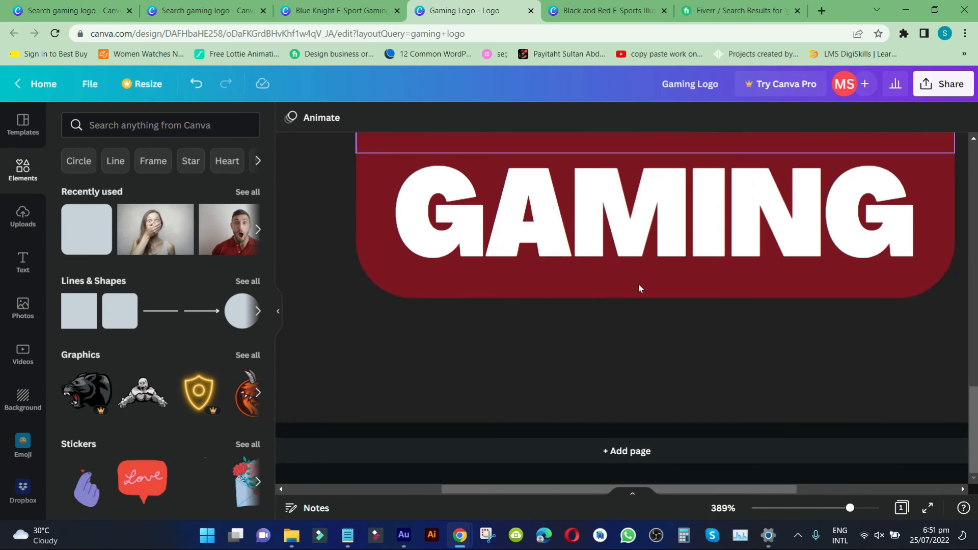
left_click(782, 508)
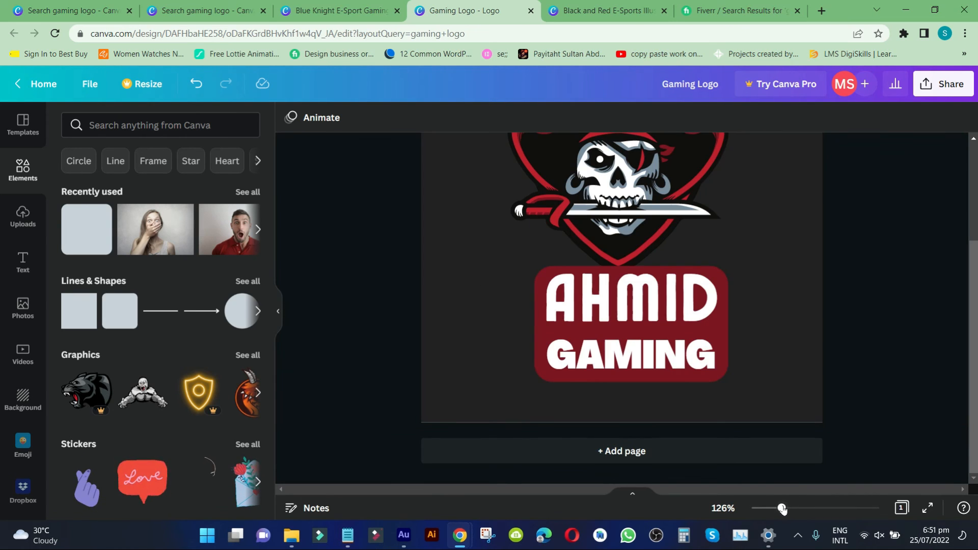
- Download the pirate skull gaming logo as a 500 × 500 px PNG
left_click(929, 92)
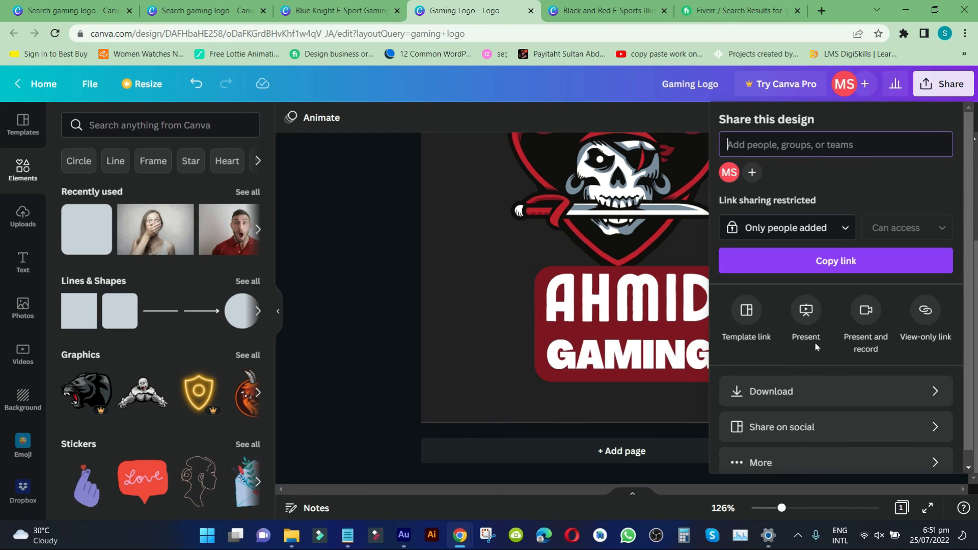
left_click(770, 393)
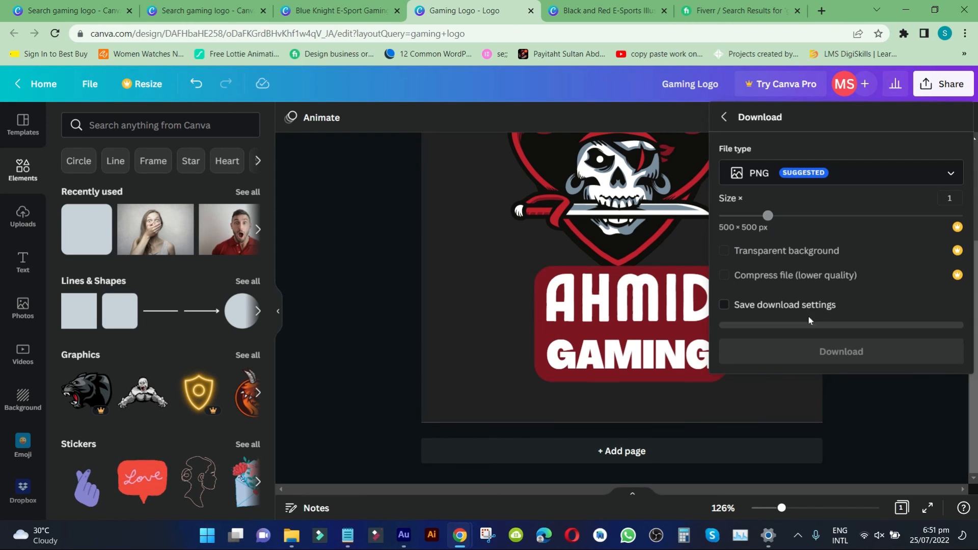
left_click(778, 348)
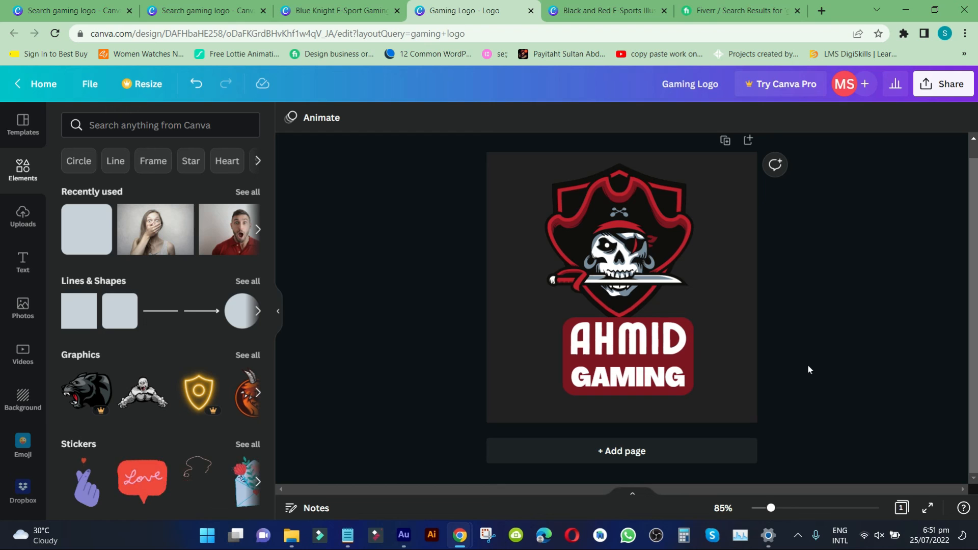
left_click_drag(463, 222, 832, 390)
left_click(426, 218)
left_click(785, 380)
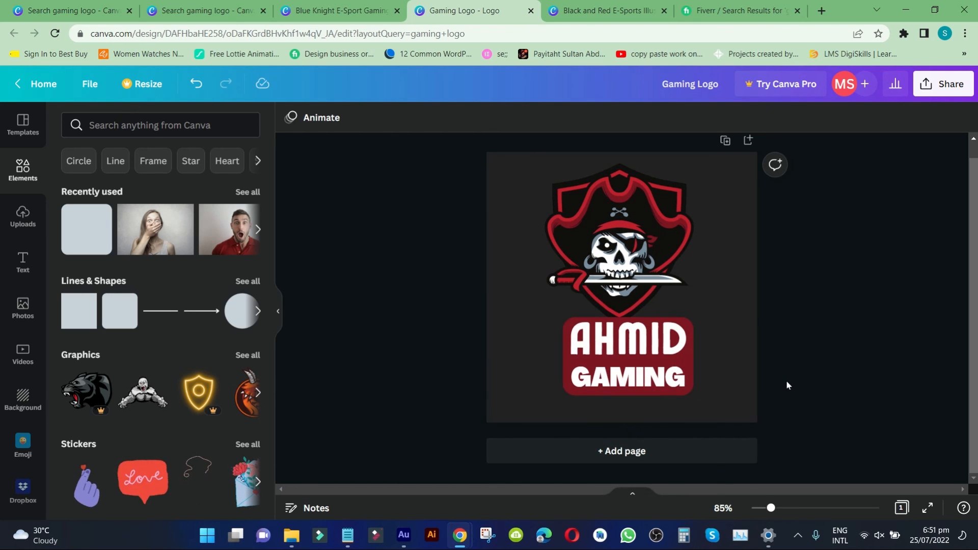